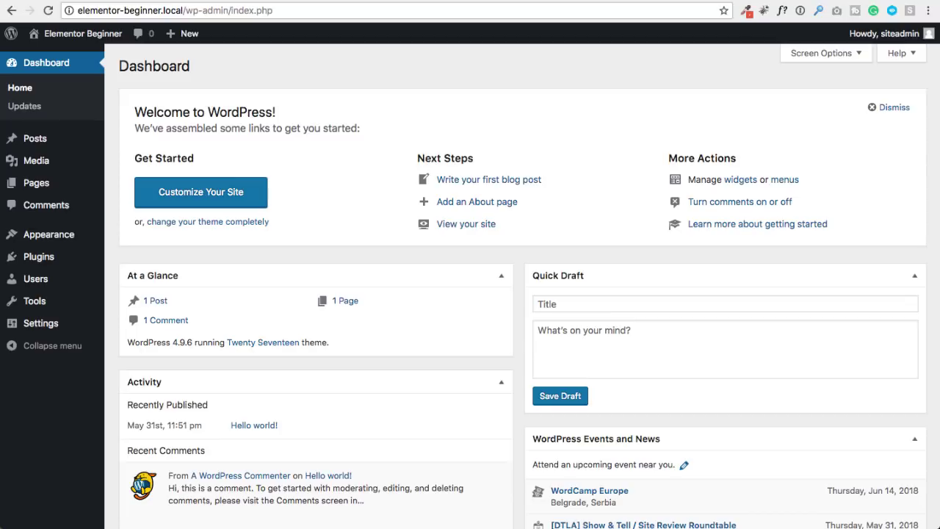
# Step: Find the Elementor Page Builder plugin by searching for "elementor", and install and activate it
pyautogui.moveTo(41, 263)
pyautogui.click(134, 281)
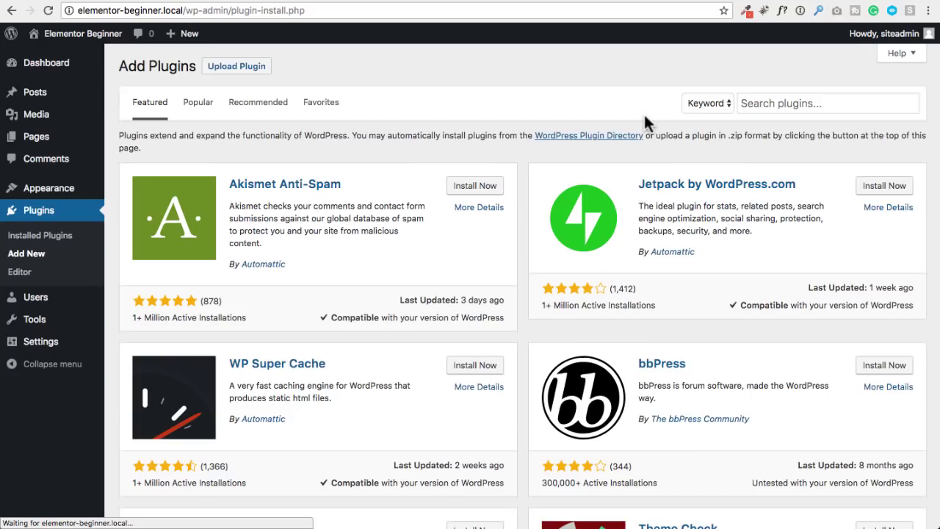
pyautogui.click(777, 104)
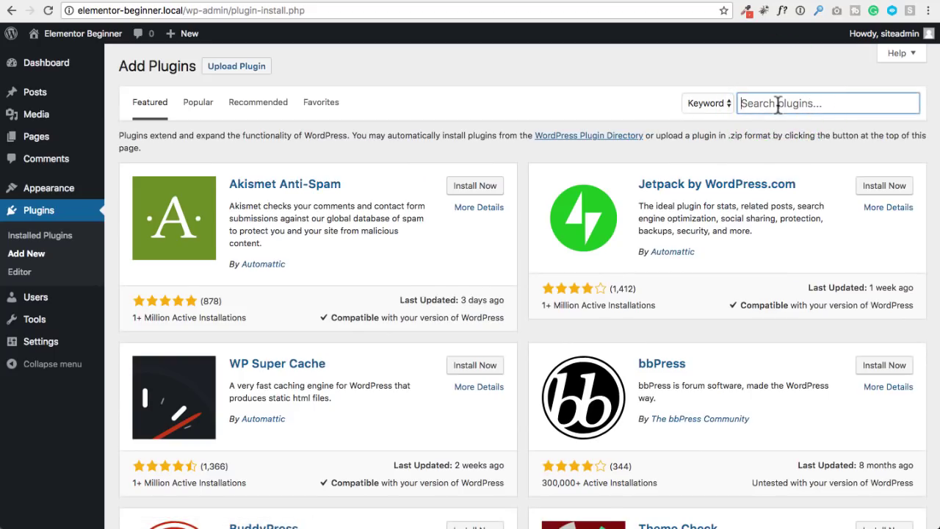
pyautogui.write('elementor')
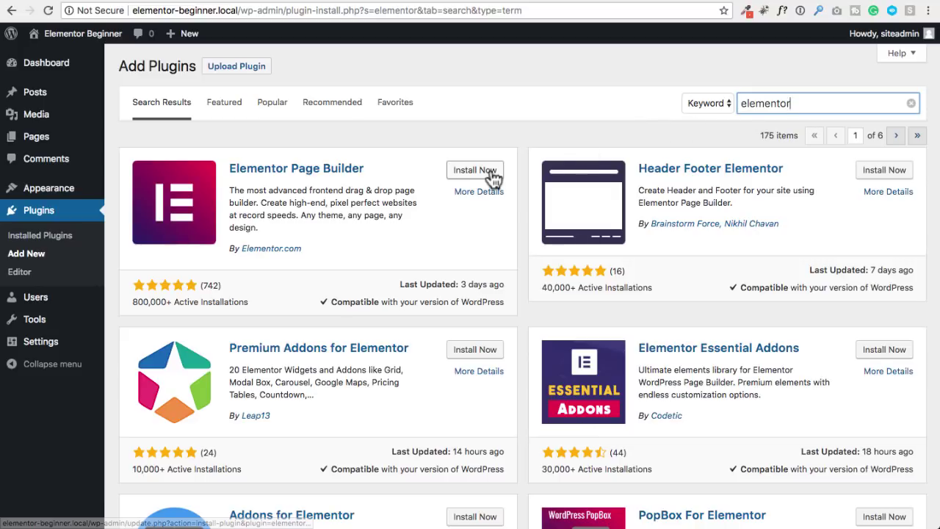
pyautogui.click(475, 171)
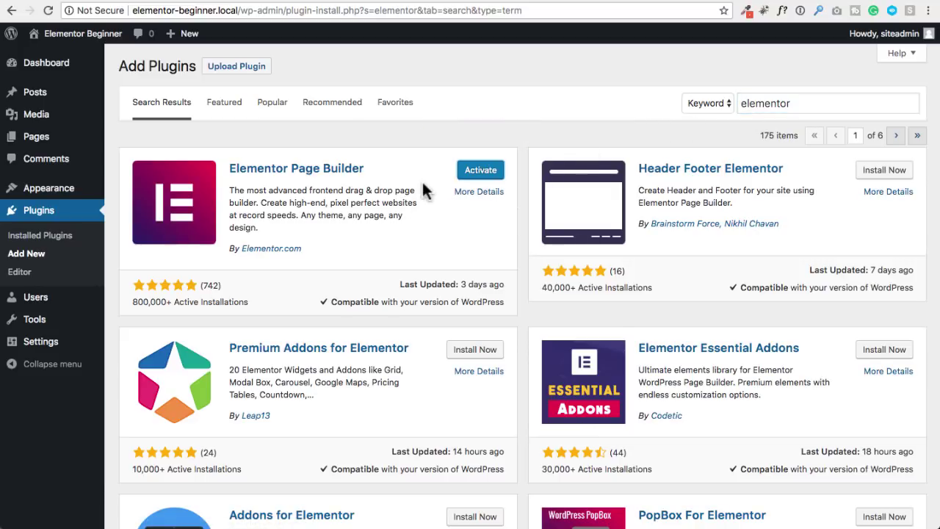
pyautogui.click(474, 175)
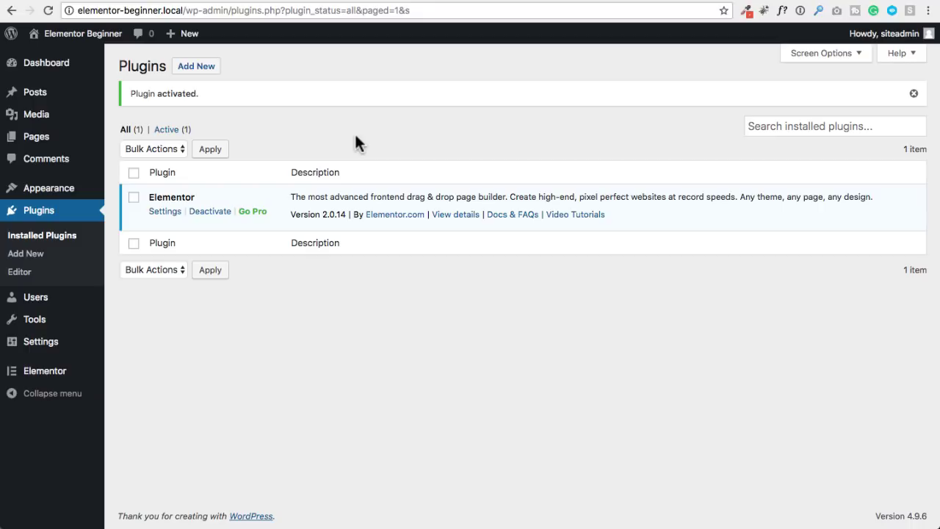
# Step: Activate the Astra theme from the site's installed themes
pyautogui.moveTo(74, 189)
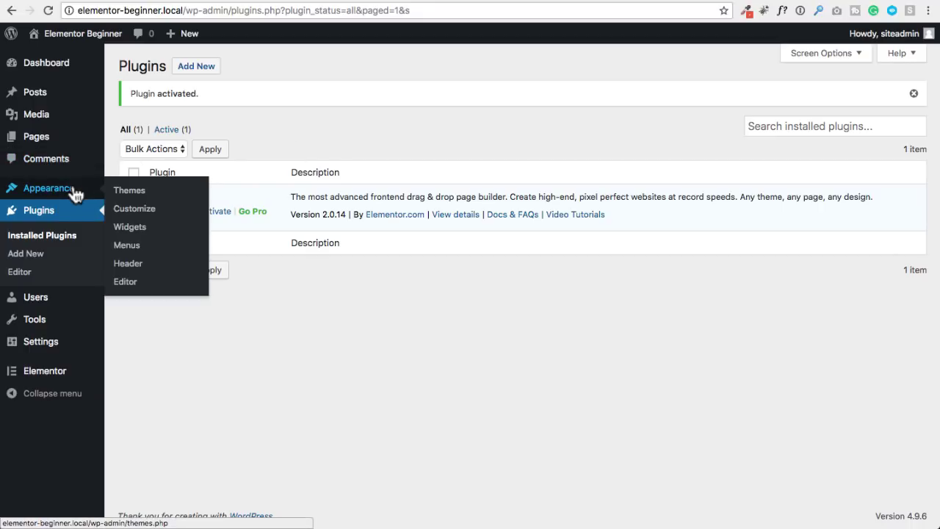
pyautogui.click(117, 189)
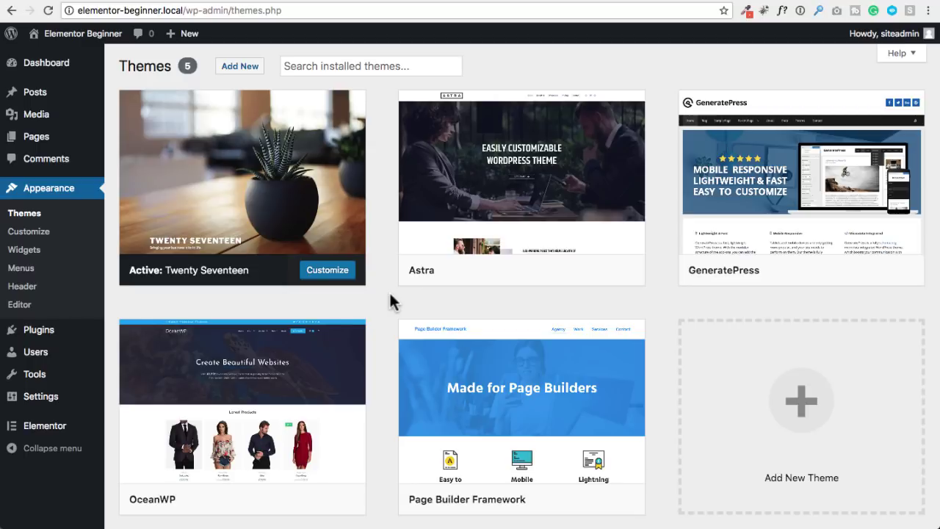
pyautogui.scroll(-2, 389, 291)
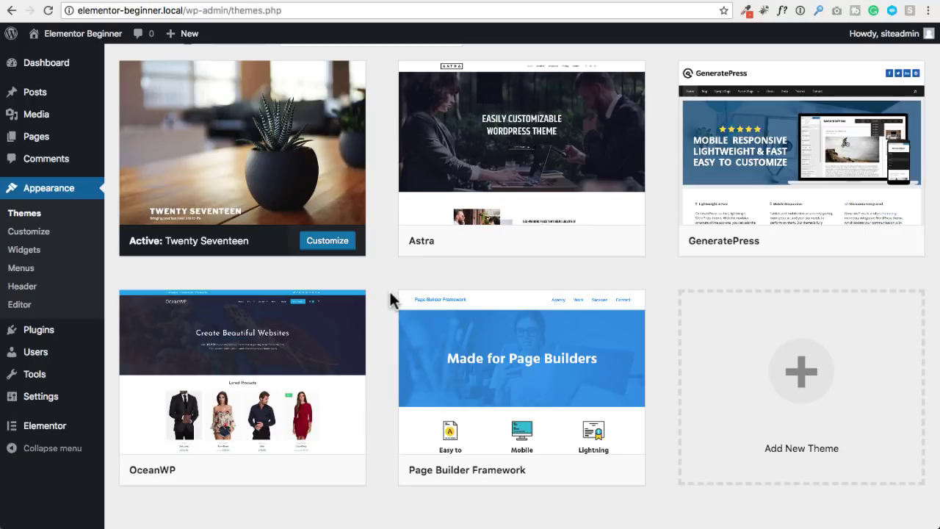
pyautogui.moveTo(745, 197)
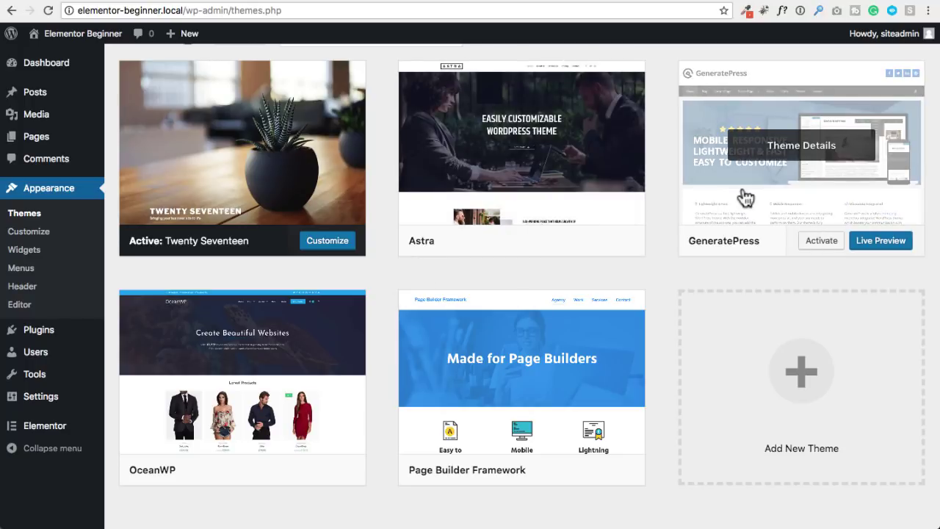
pyautogui.moveTo(325, 374)
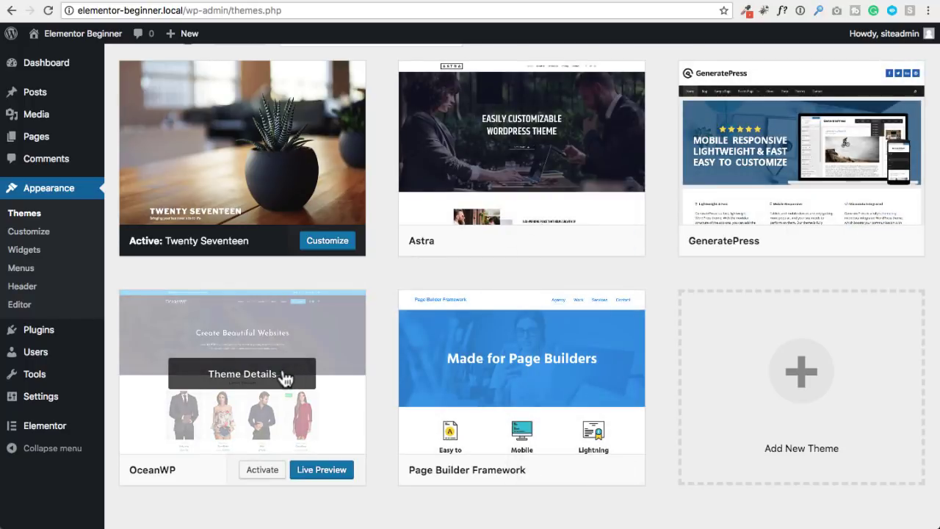
pyautogui.moveTo(493, 420)
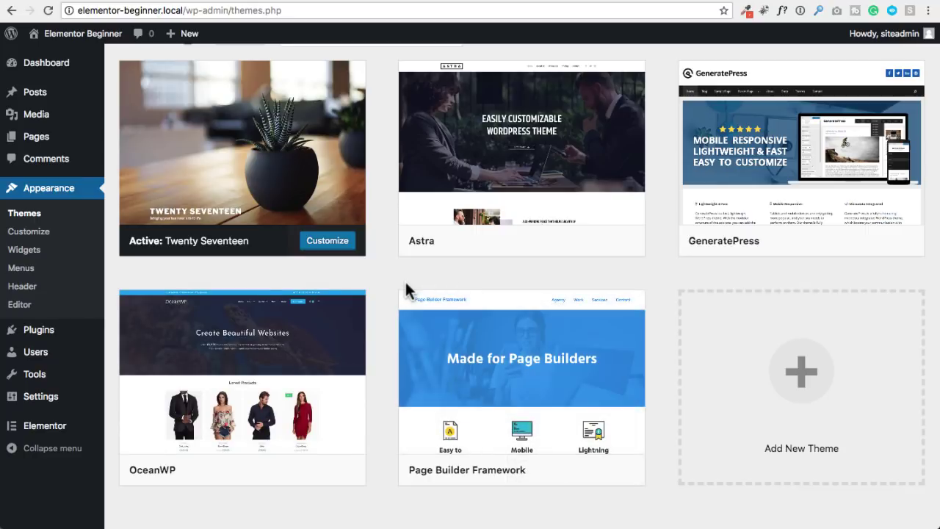
pyautogui.moveTo(539, 199)
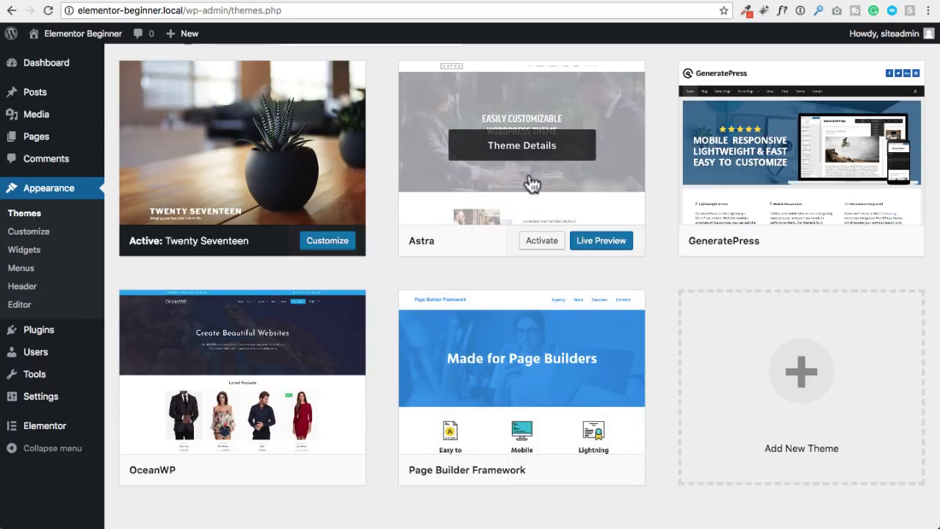
pyautogui.click(542, 241)
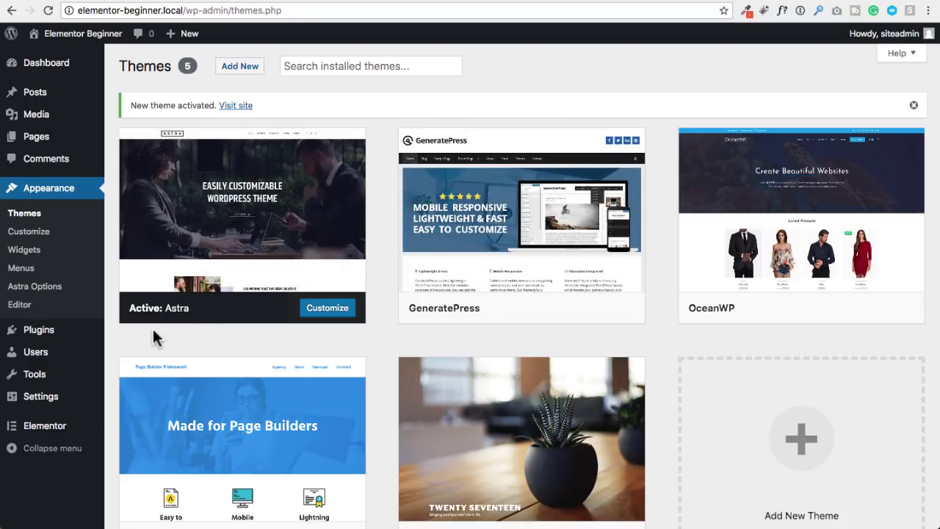
# Step: Review Elementor's admin pages: My Templates, Settings, Role Manager, and the Version Control and Maintenance Mode sections of Tools
pyautogui.moveTo(43, 428)
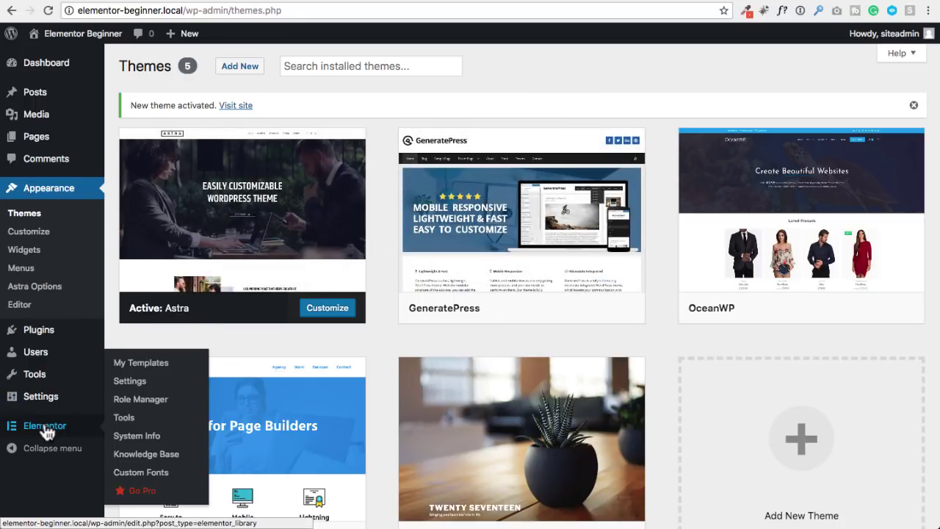
pyautogui.click(44, 428)
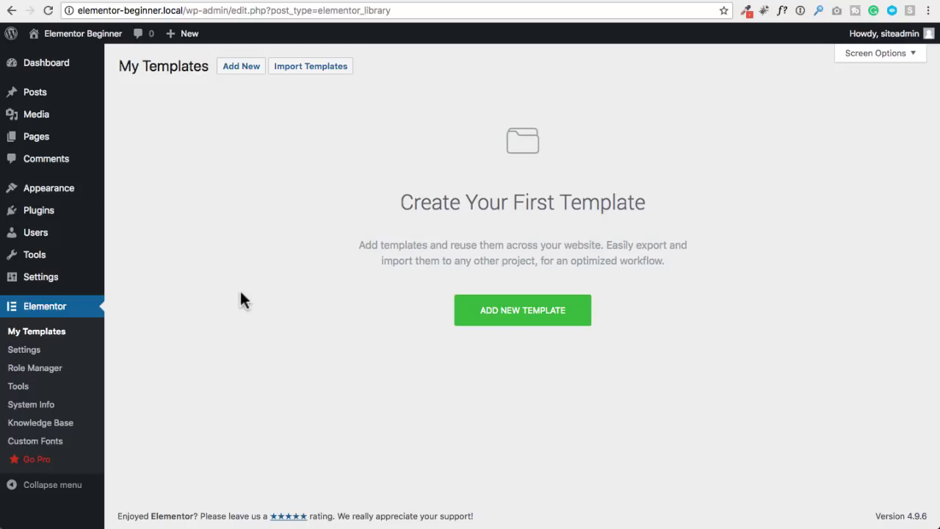
pyautogui.click(36, 355)
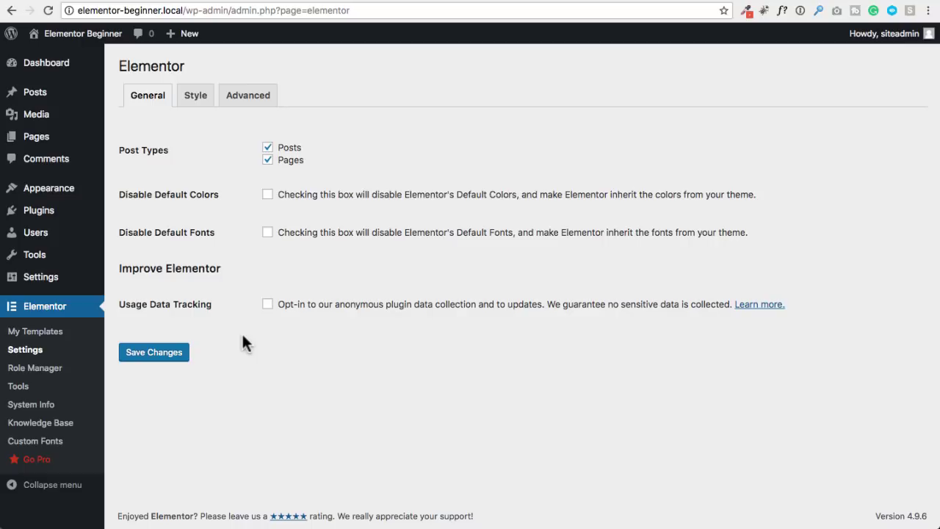
pyautogui.click(41, 369)
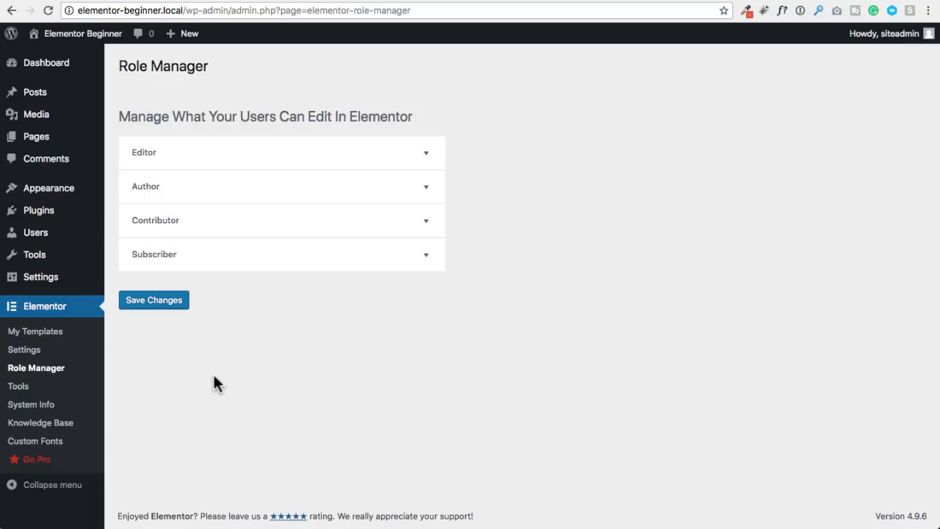
pyautogui.click(16, 387)
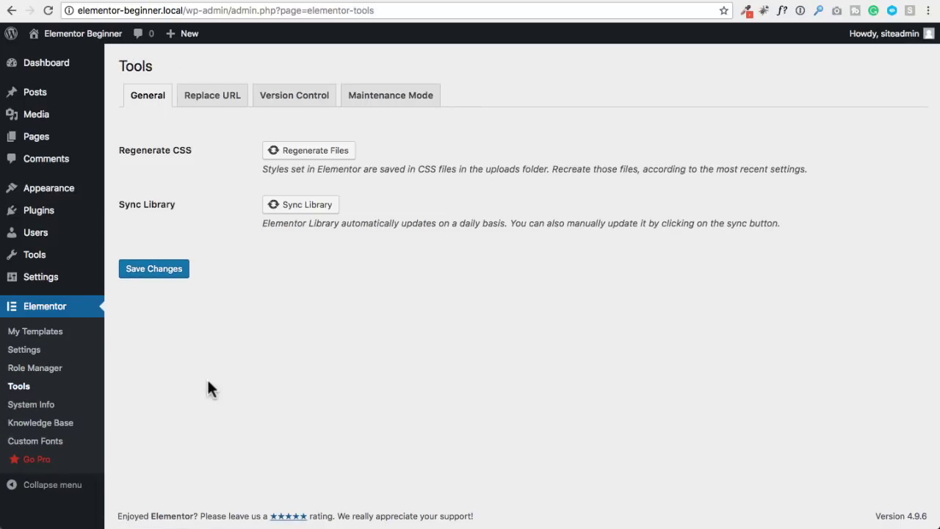
pyautogui.click(286, 103)
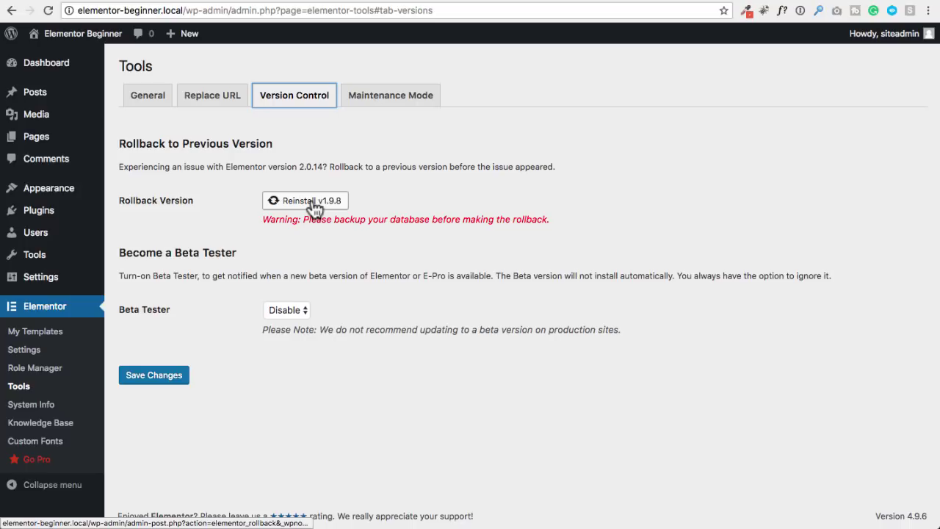
pyautogui.click(389, 99)
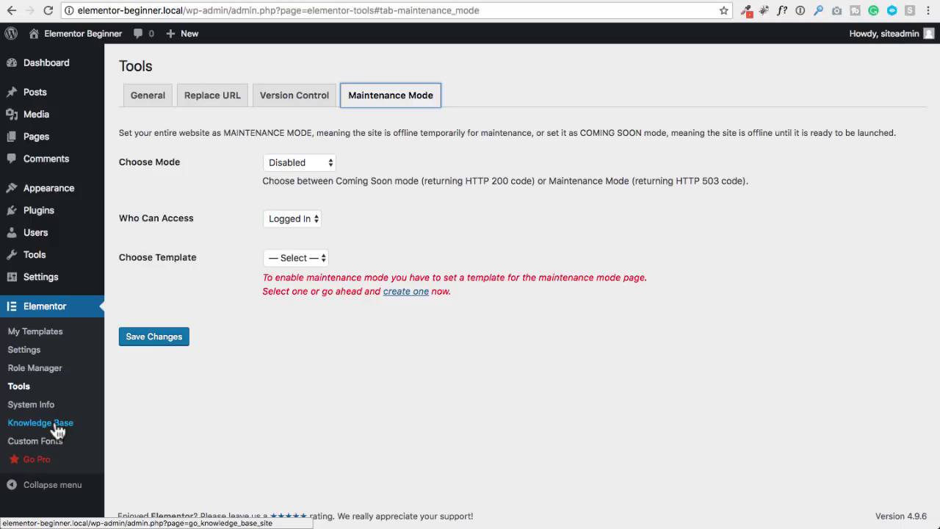
# Step: Create and publish a new page titled "Elementor", and open it for editing with Elementor
pyautogui.moveTo(55, 141)
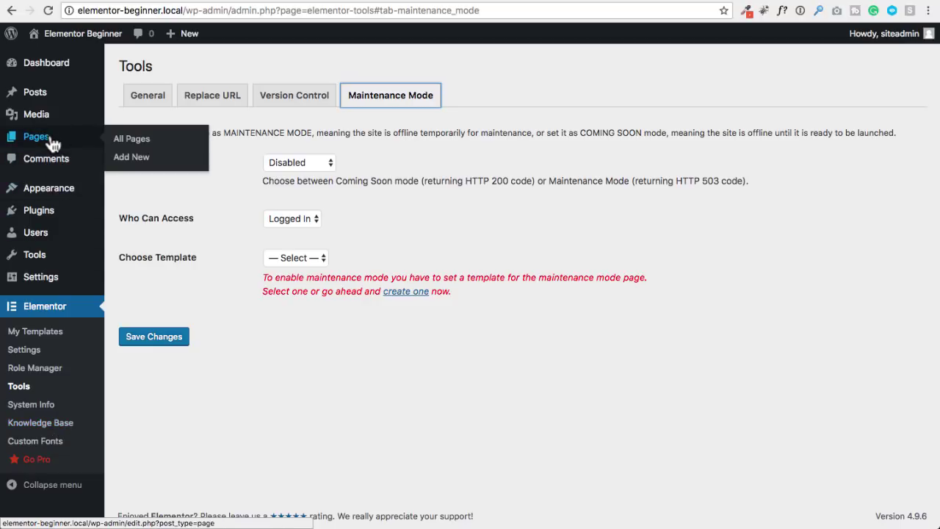
pyautogui.click(131, 156)
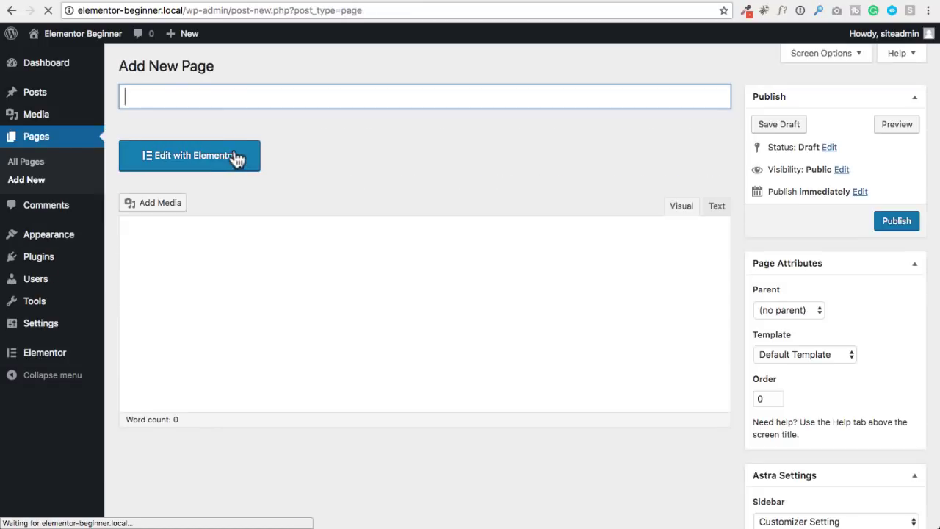
pyautogui.write('Elementor')
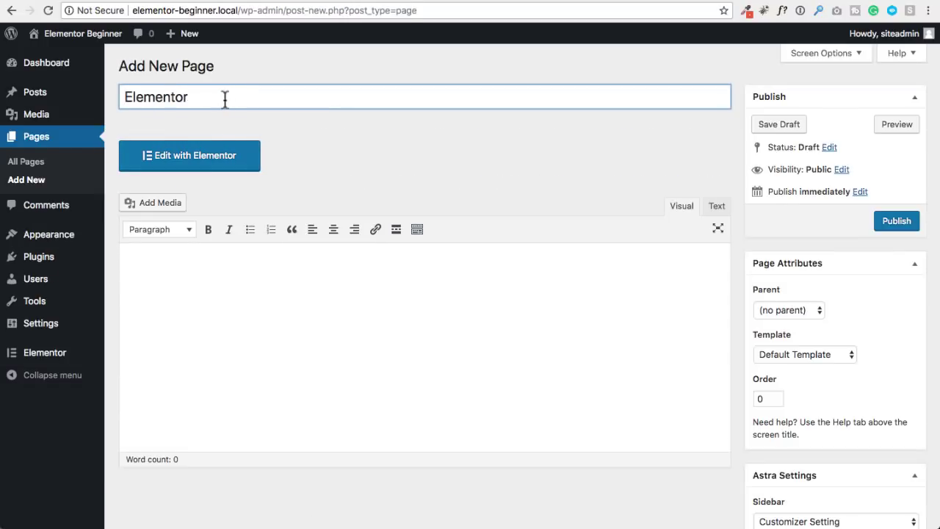
pyautogui.click(891, 221)
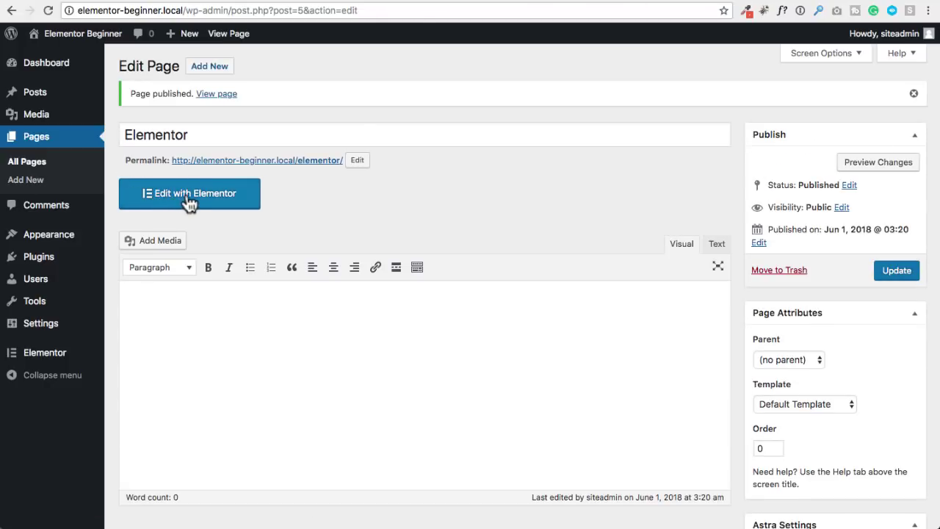
pyautogui.click(189, 199)
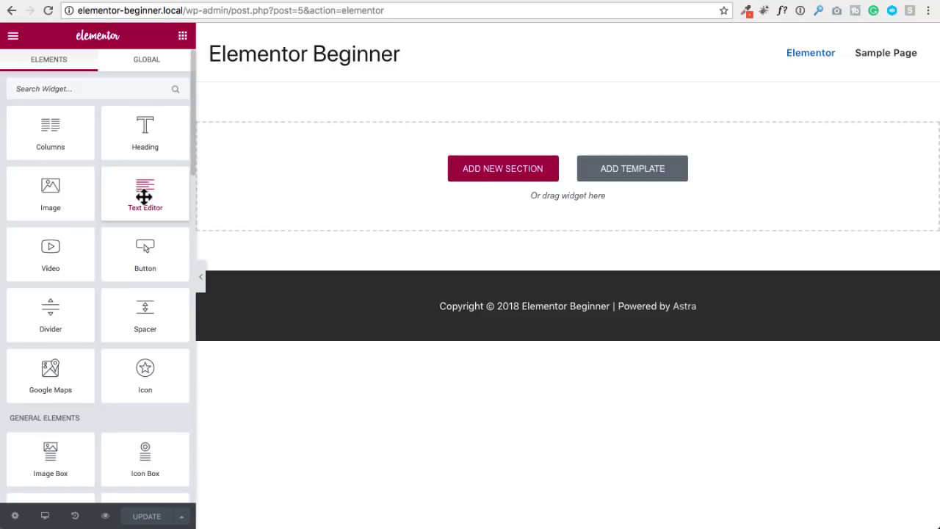
# Step: Collapse the widget panel to preview the page at full width, and restore the panel
pyautogui.click(202, 279)
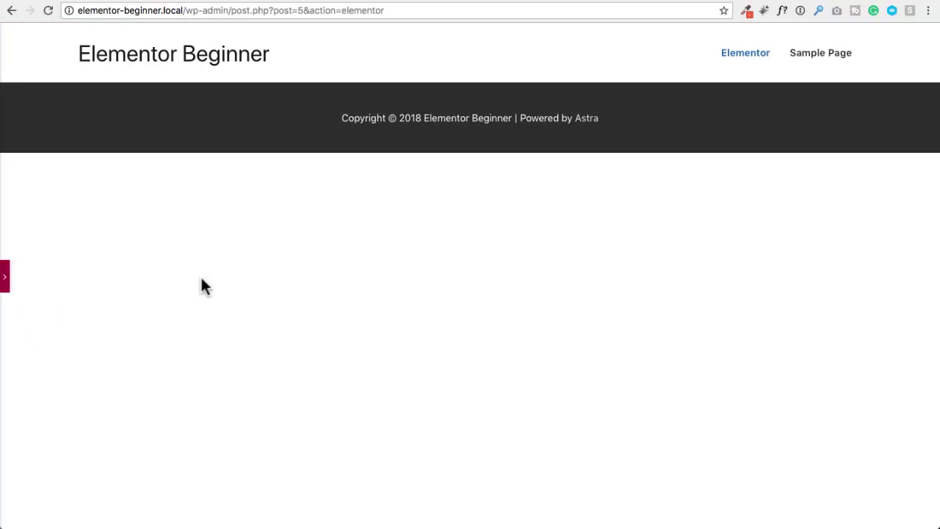
pyautogui.click(4, 278)
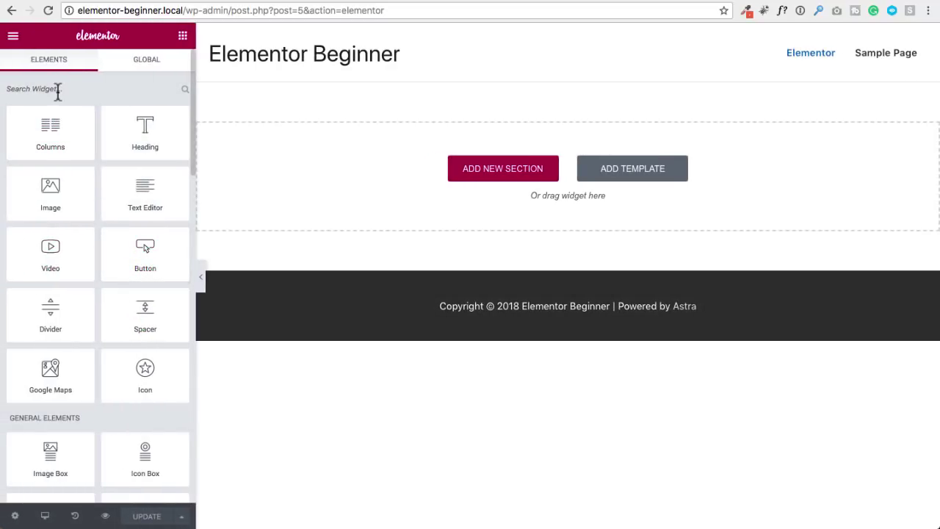
# Step: Examine the editor's default colors, including the text color picker and the preset palettes, and open the default font settings
pyautogui.click(13, 37)
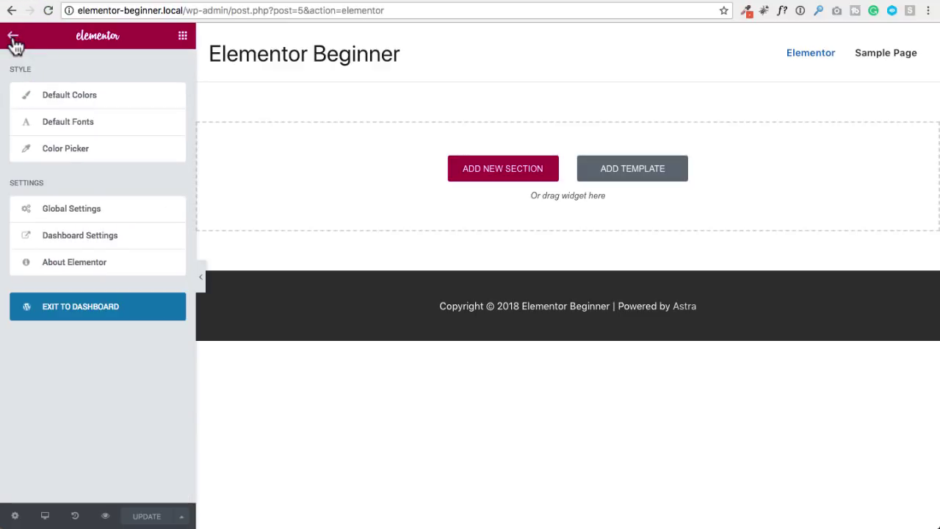
pyautogui.click(74, 101)
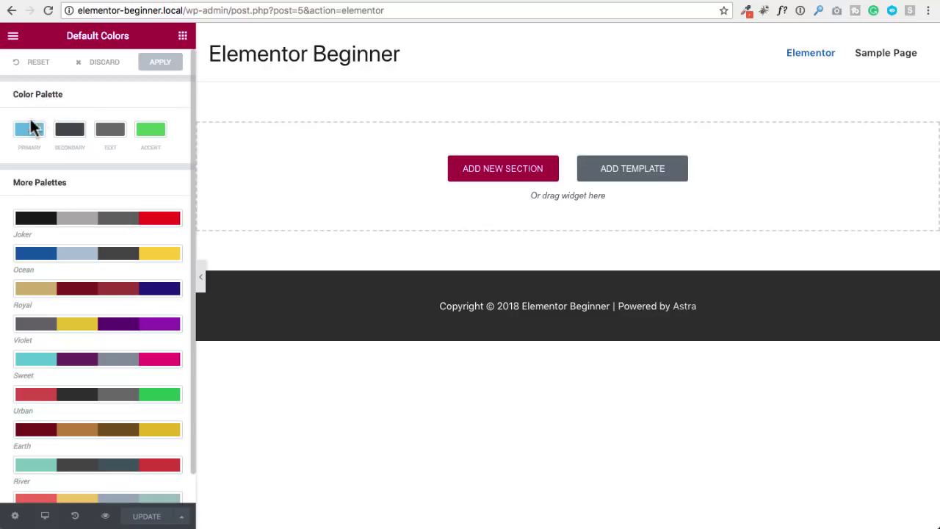
pyautogui.click(117, 129)
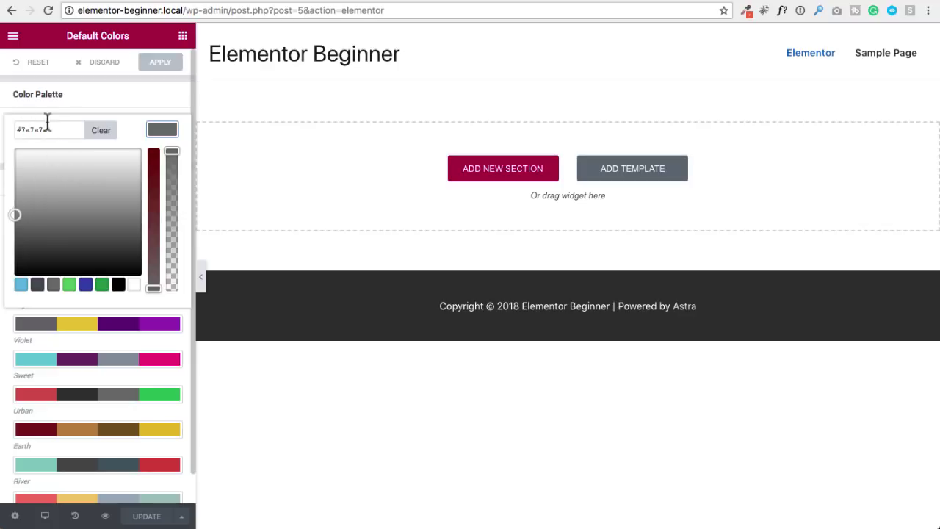
pyautogui.click(83, 101)
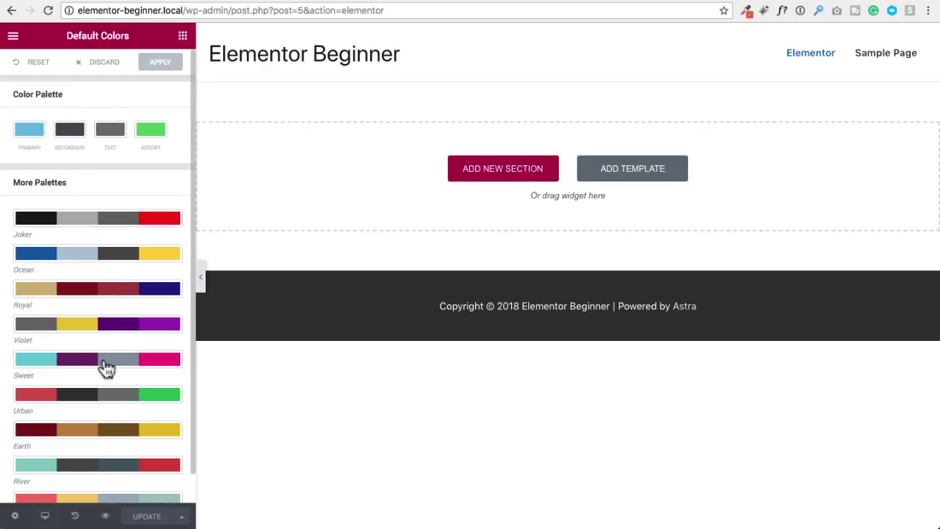
pyautogui.scroll(-1, 114, 264)
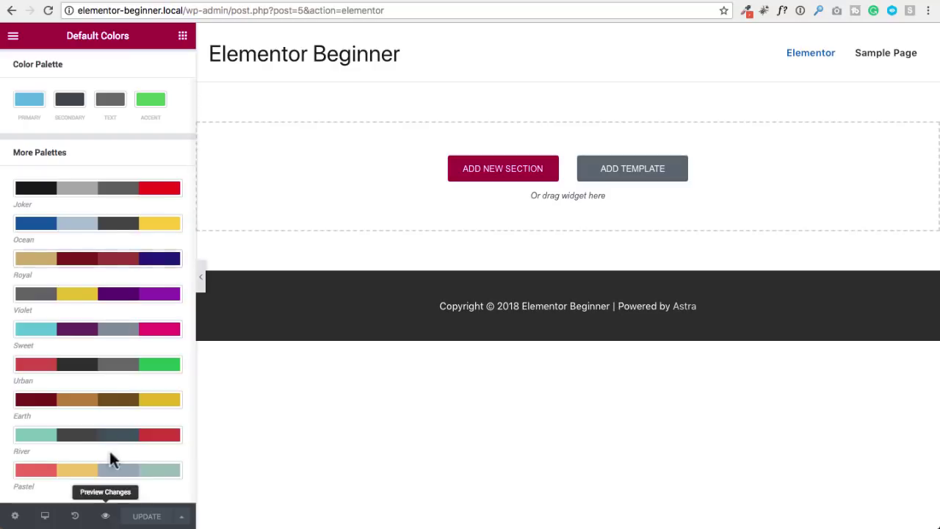
pyautogui.scroll(1, 101, 261)
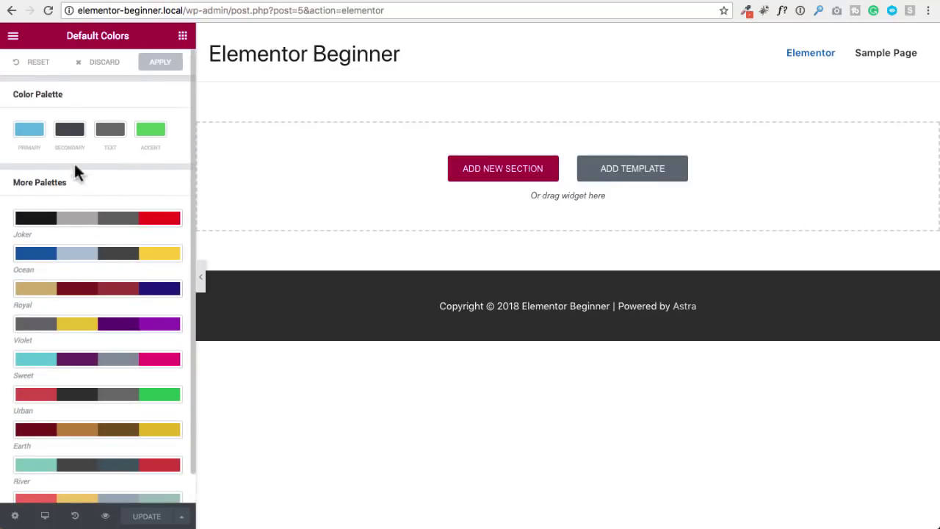
pyautogui.click(13, 41)
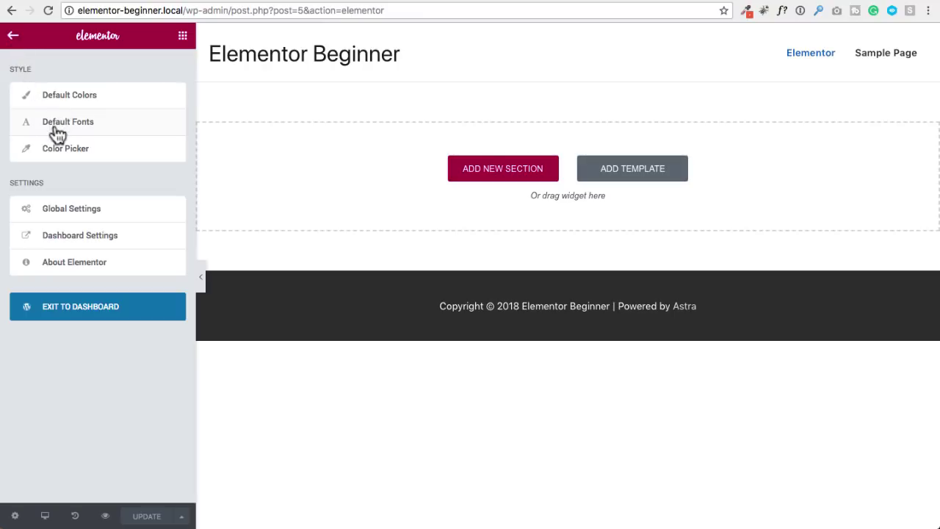
pyautogui.click(58, 132)
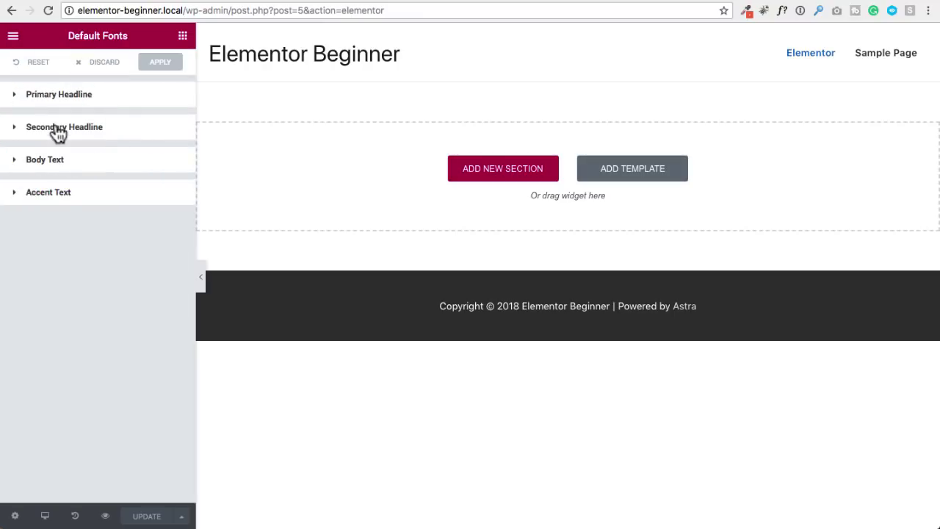
# Step: Examine the Primary Headline font defaults, the Color Picker palettes and the Global Settings, and return to the widget list
pyautogui.click(82, 98)
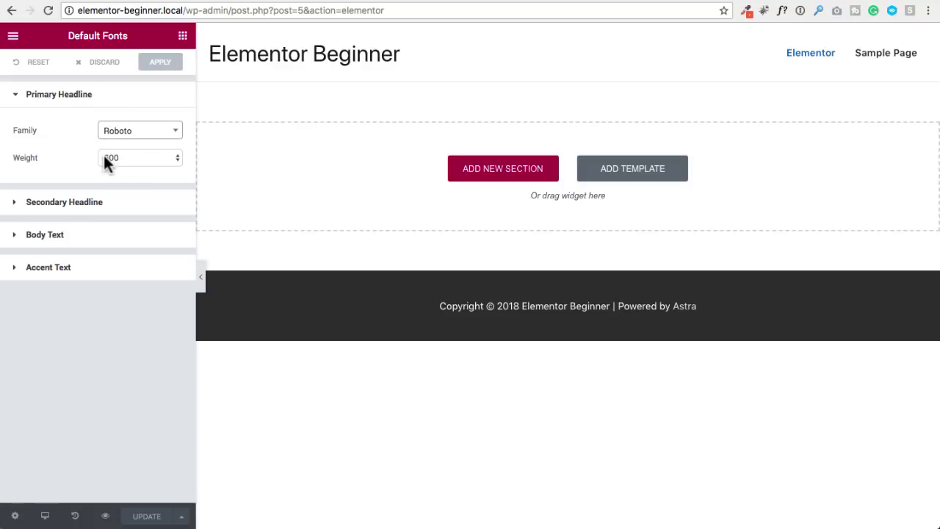
pyautogui.click(13, 35)
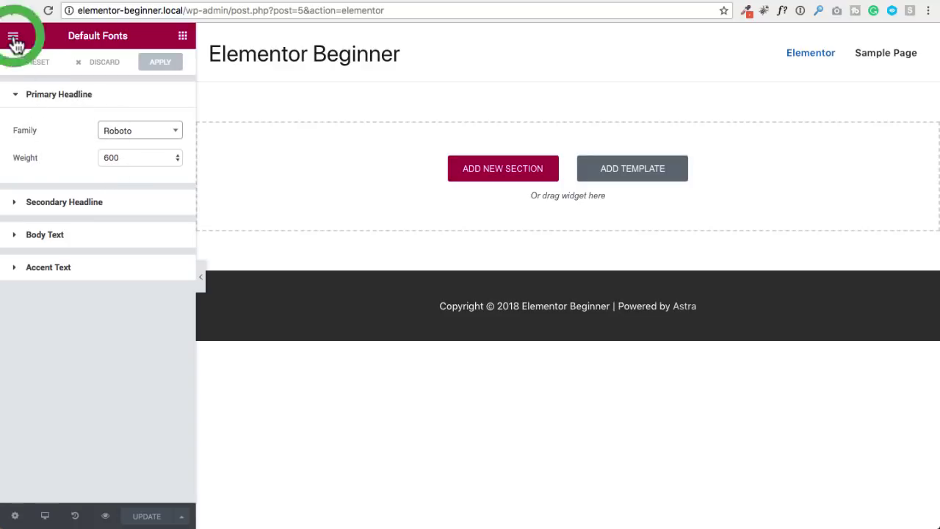
pyautogui.click(71, 149)
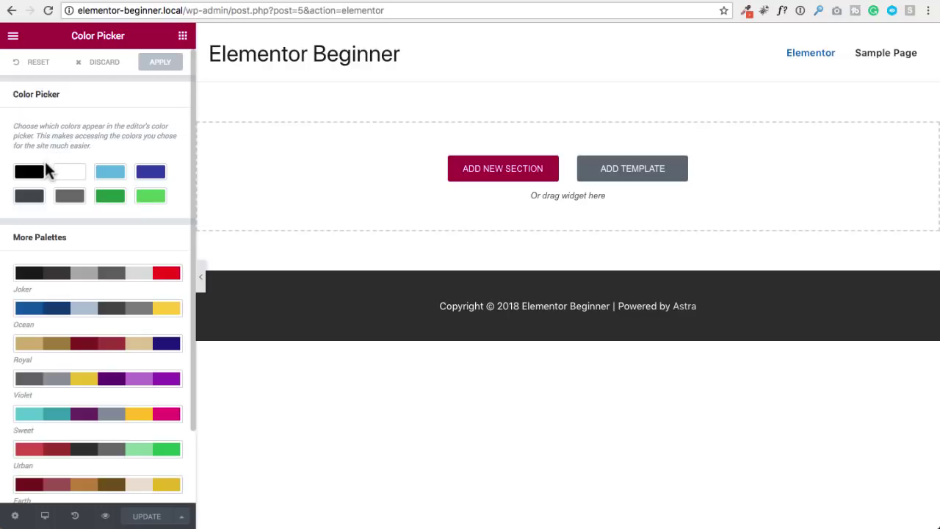
pyautogui.click(13, 36)
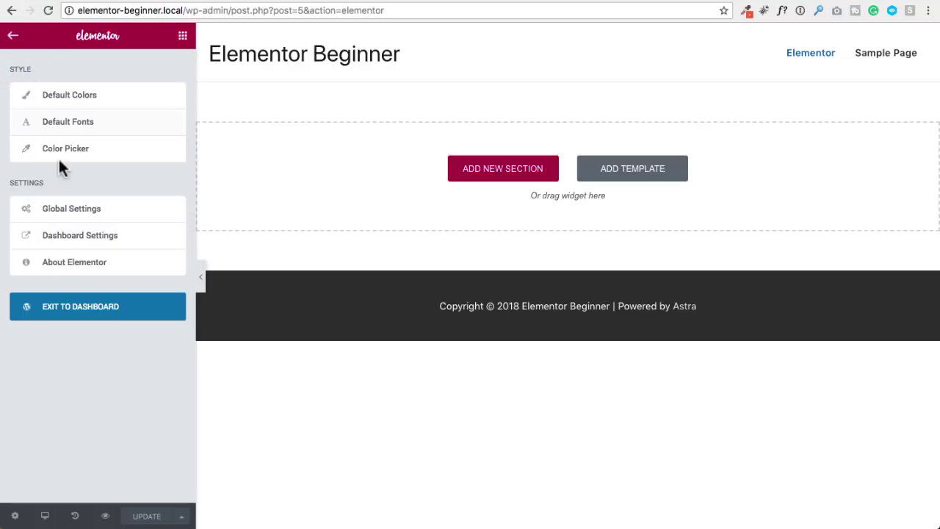
pyautogui.click(71, 213)
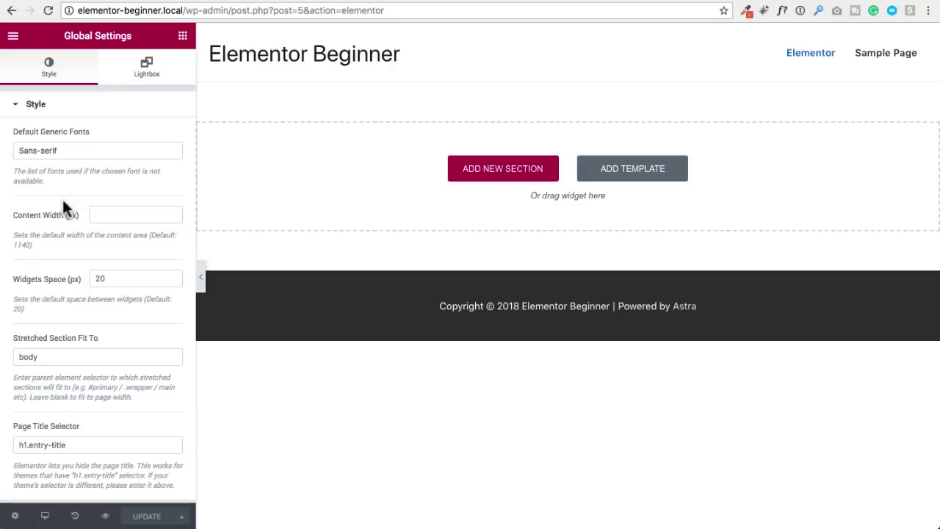
pyautogui.click(12, 35)
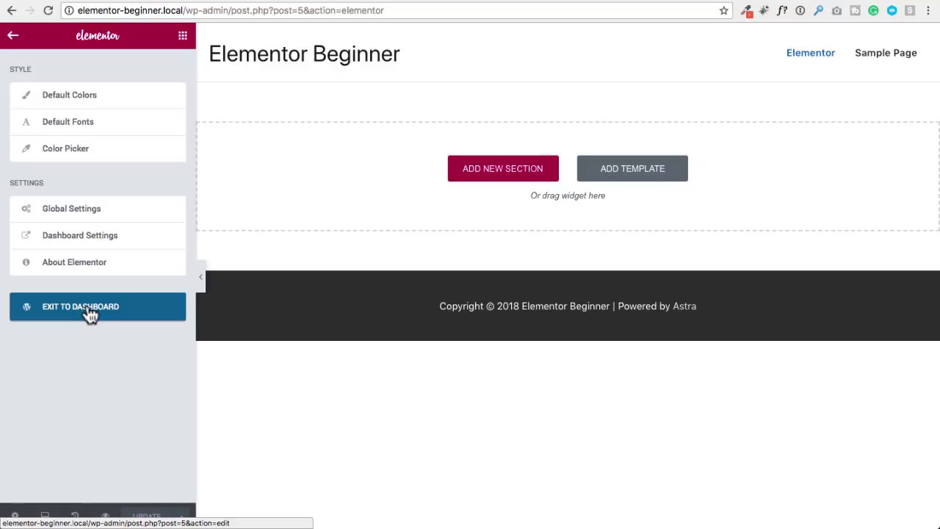
pyautogui.click(183, 40)
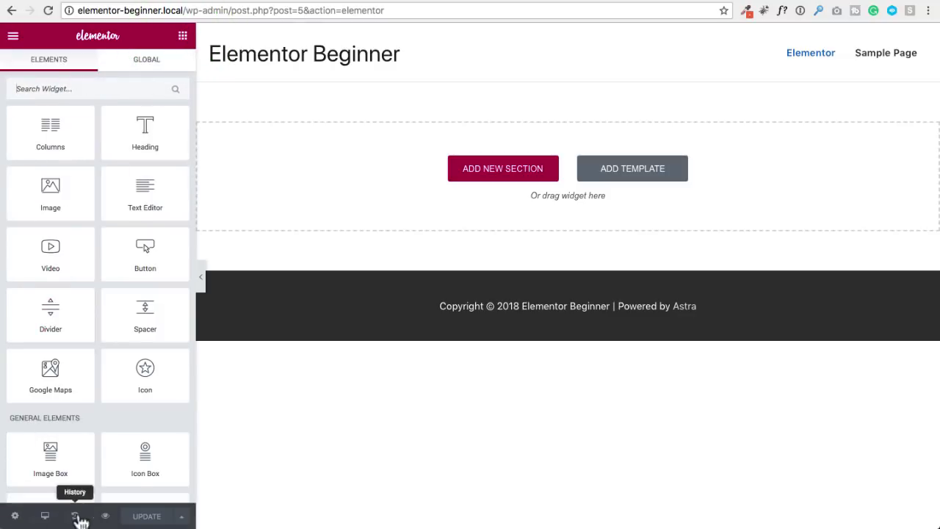
# Step: Review the page settings, including the status options, Advanced section, Body Style and Custom CSS, and return to the widget list
pyautogui.click(15, 517)
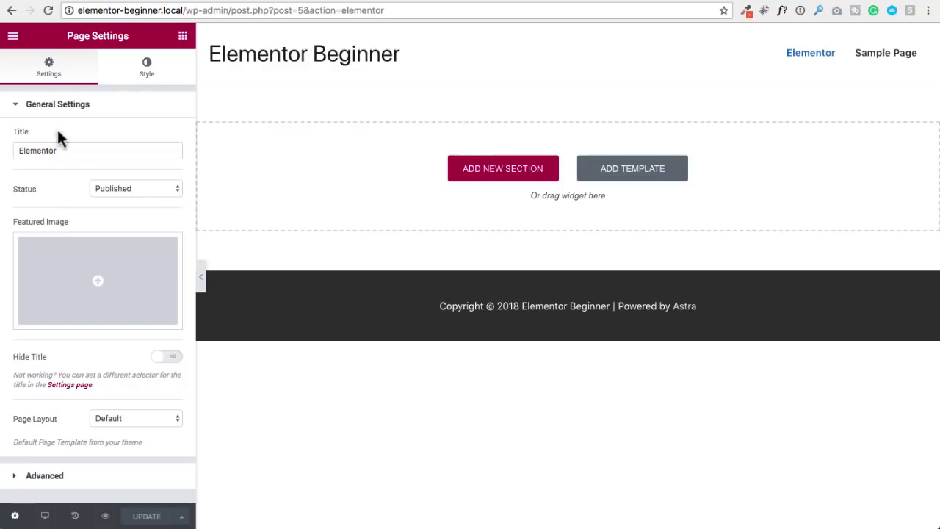
pyautogui.click(138, 193)
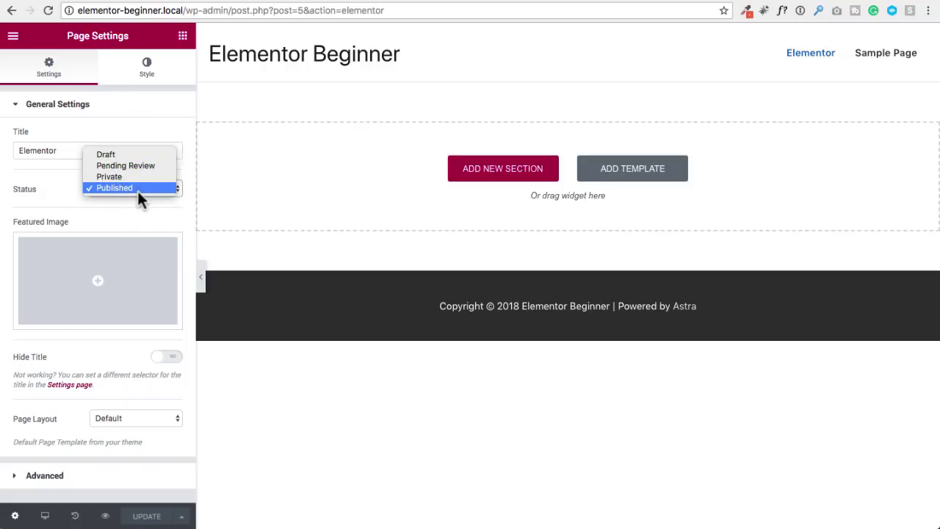
pyautogui.click(44, 197)
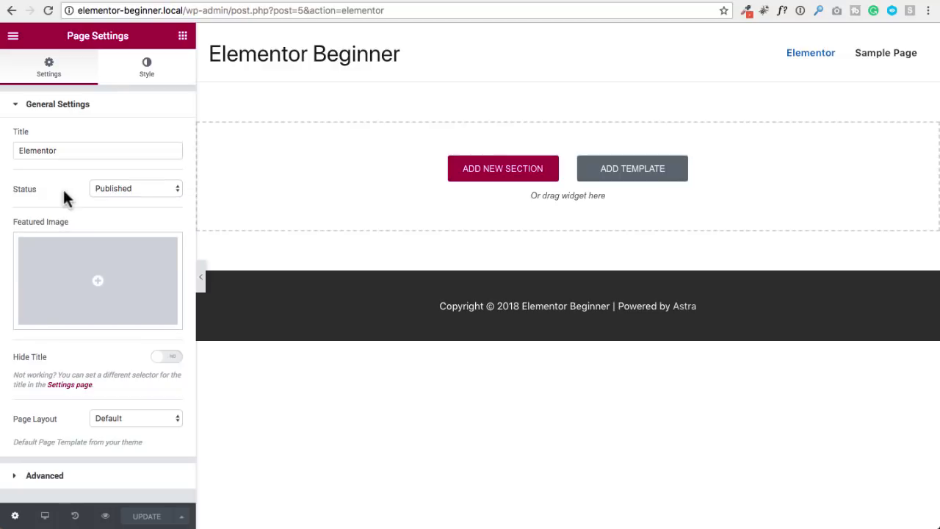
pyautogui.click(28, 476)
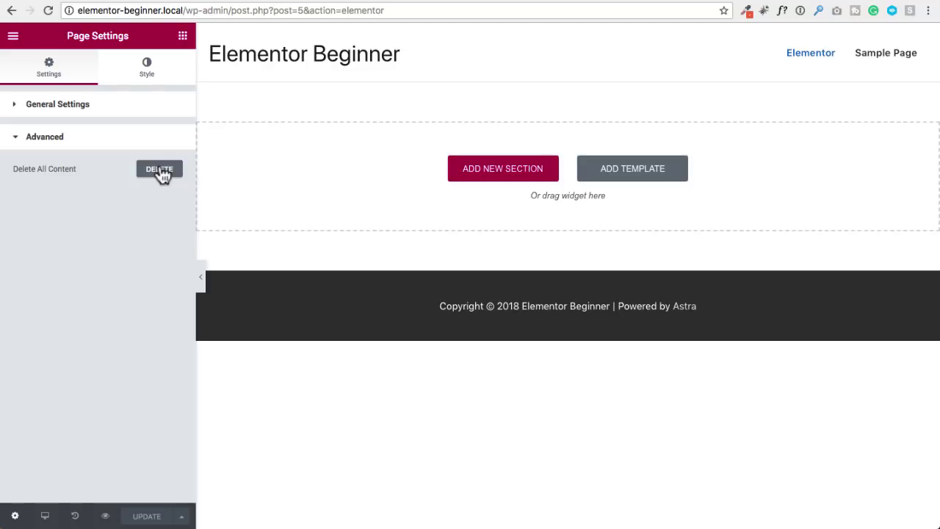
pyautogui.click(147, 70)
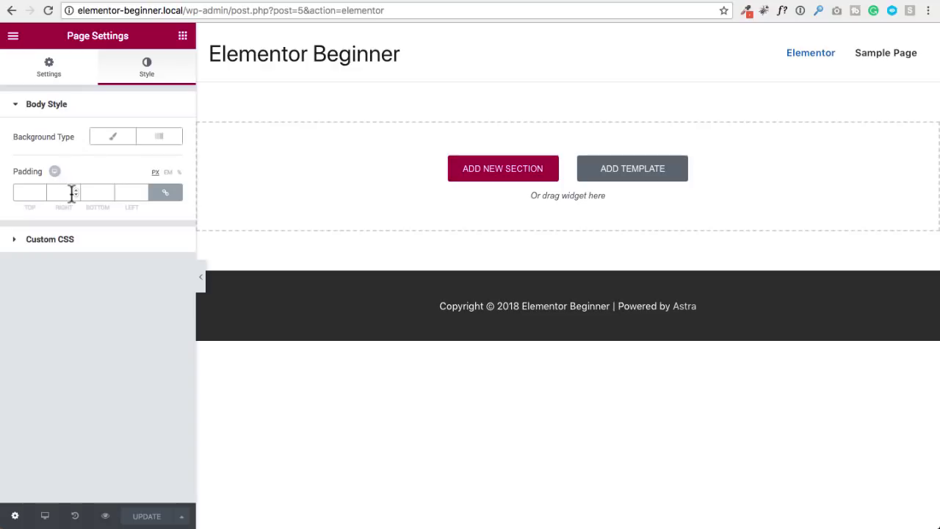
pyautogui.click(47, 240)
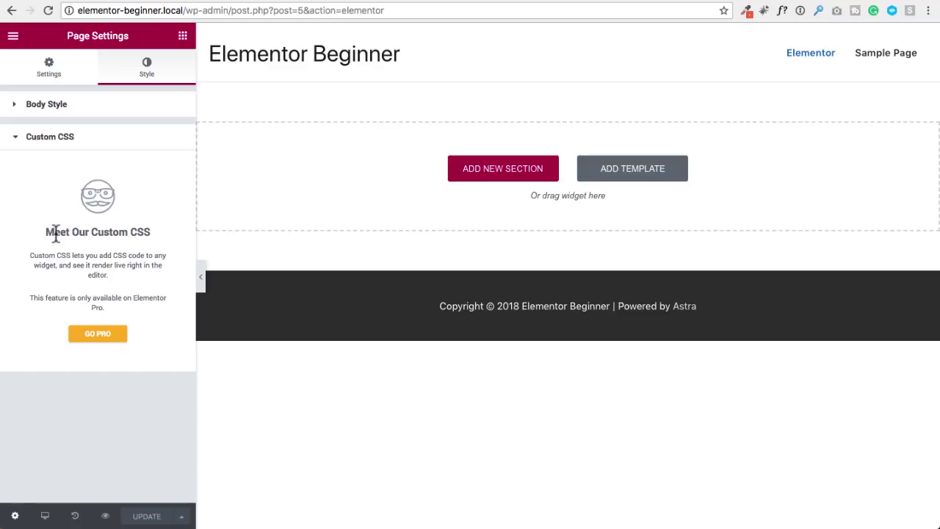
pyautogui.click(183, 37)
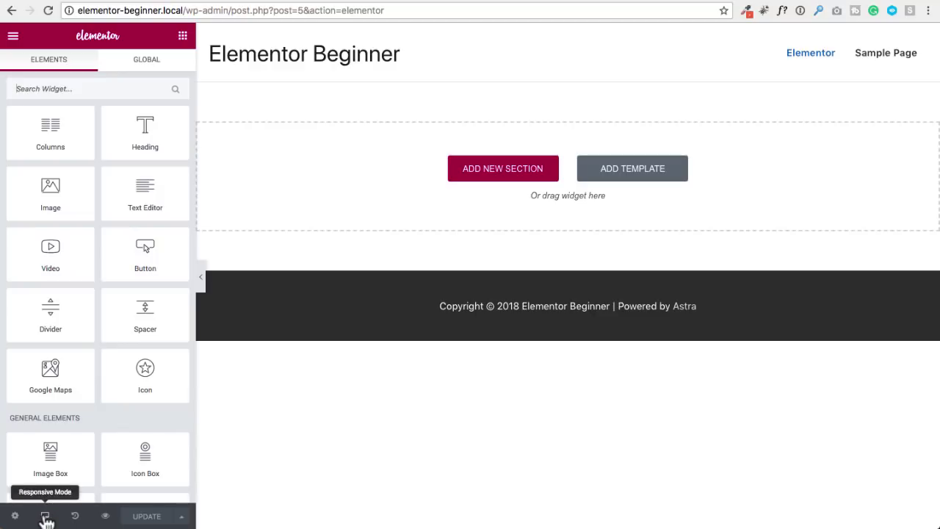
# Step: Check the responsive preview modes and the page's history of actions and revisions, and return to the widget list
pyautogui.click(46, 517)
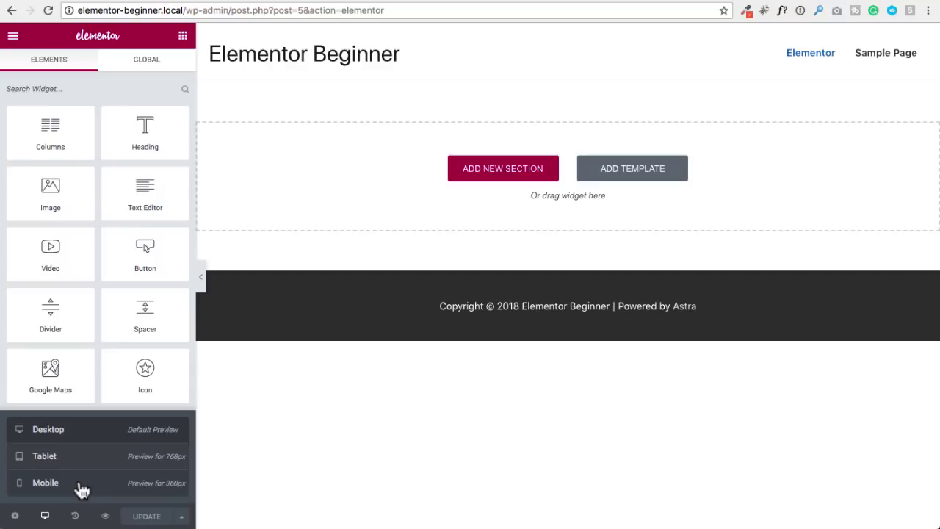
pyautogui.click(76, 518)
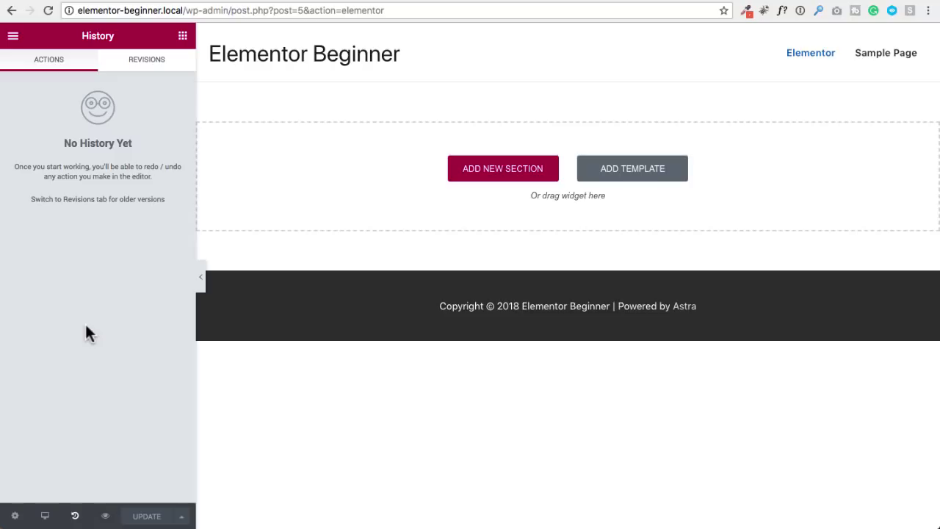
pyautogui.click(137, 70)
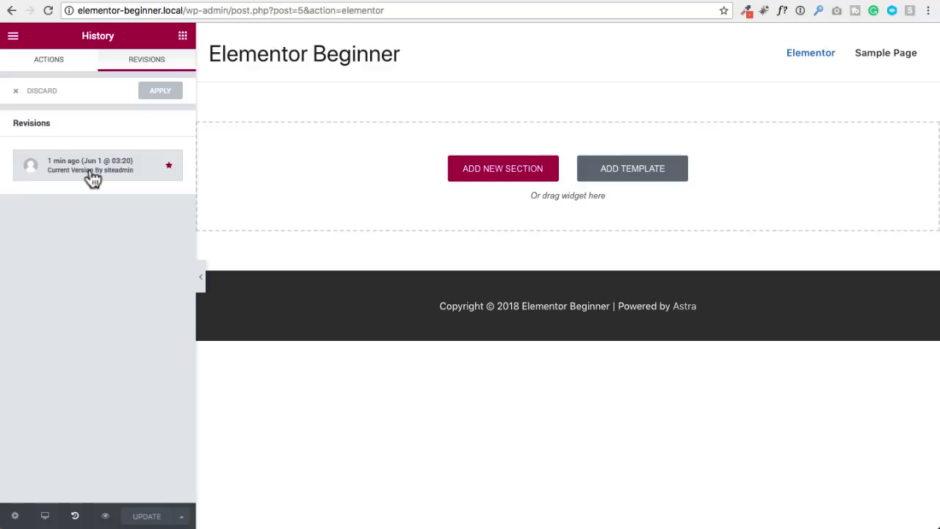
pyautogui.click(183, 36)
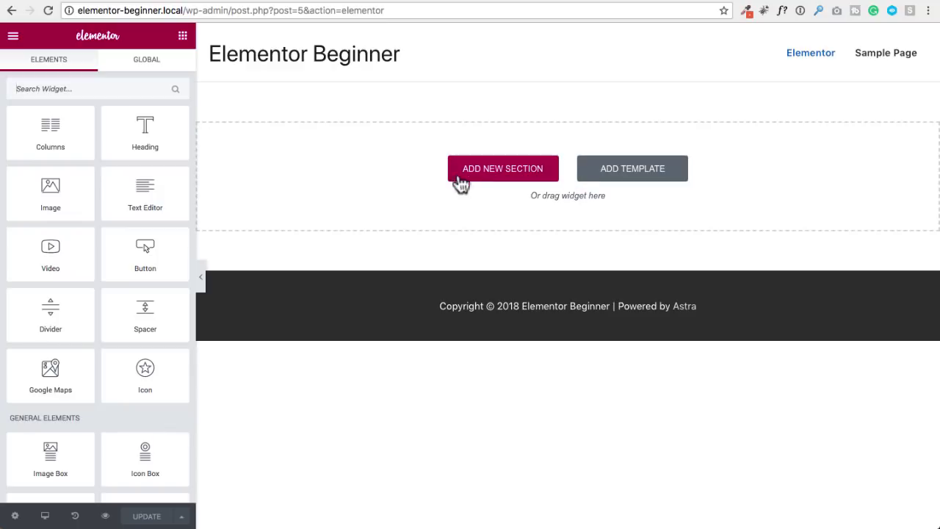
# Step: Add a single-column section to the page and give it a Classic background in dark gray #54595f
pyautogui.click(502, 176)
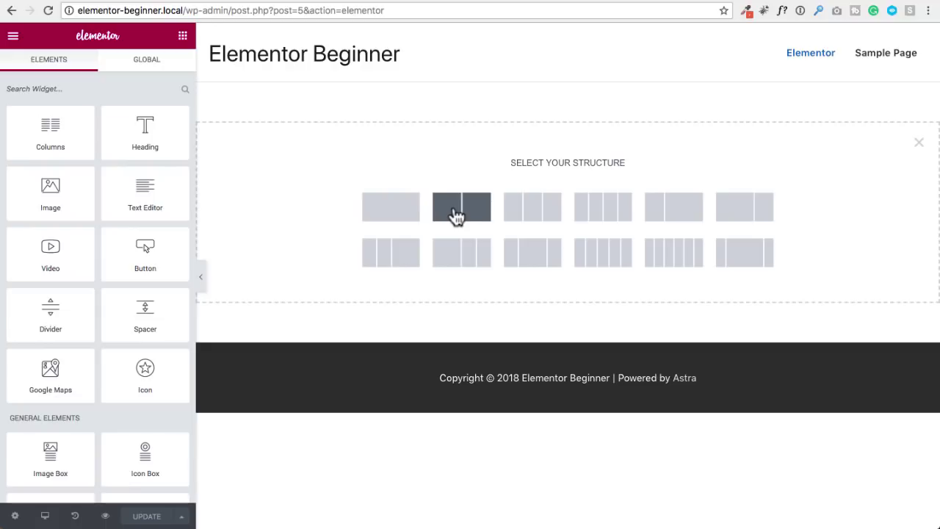
pyautogui.click(387, 212)
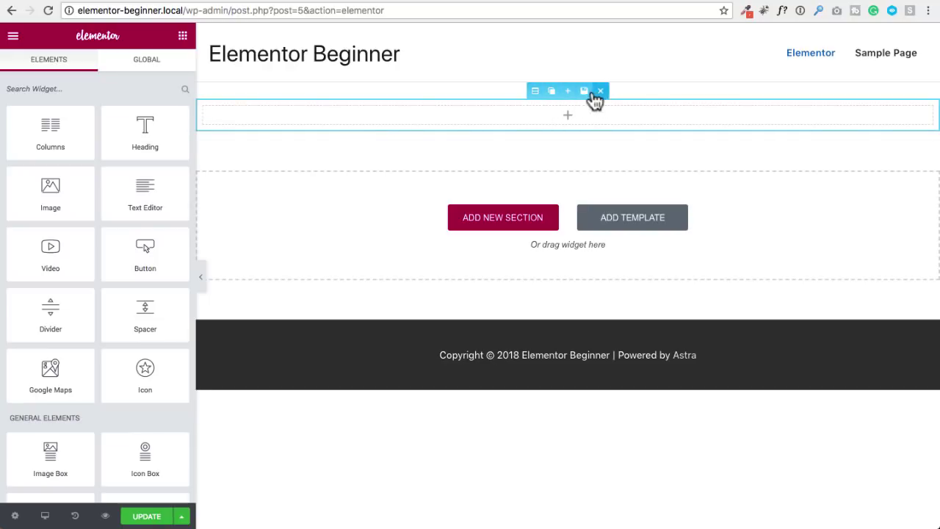
pyautogui.click(535, 92)
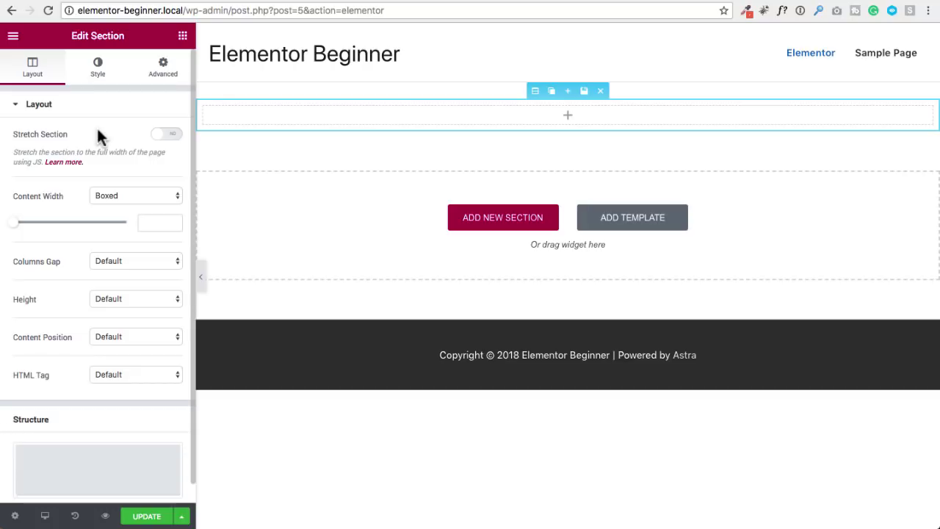
pyautogui.click(99, 68)
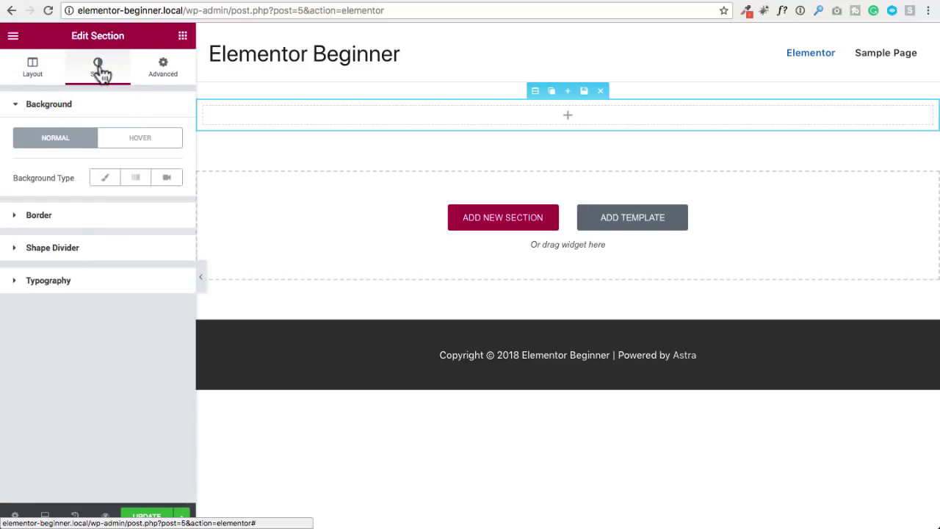
pyautogui.click(102, 184)
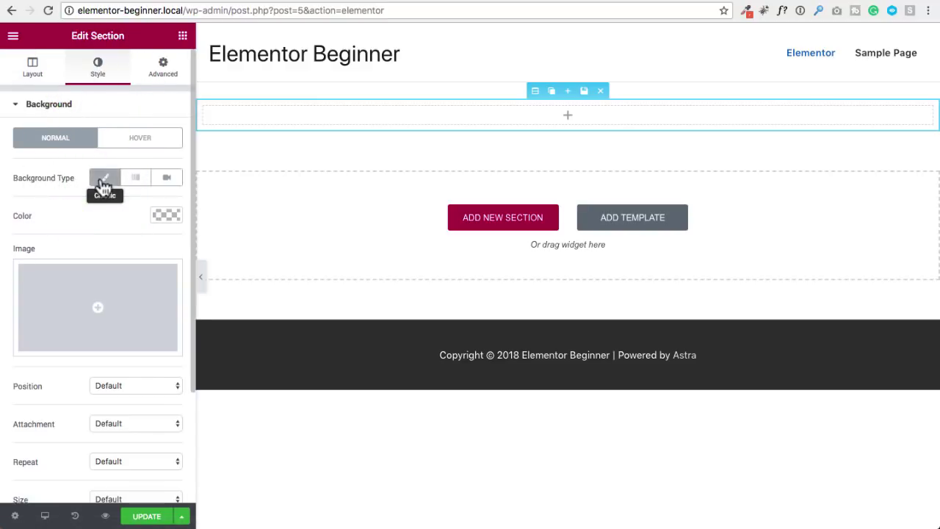
pyautogui.click(157, 216)
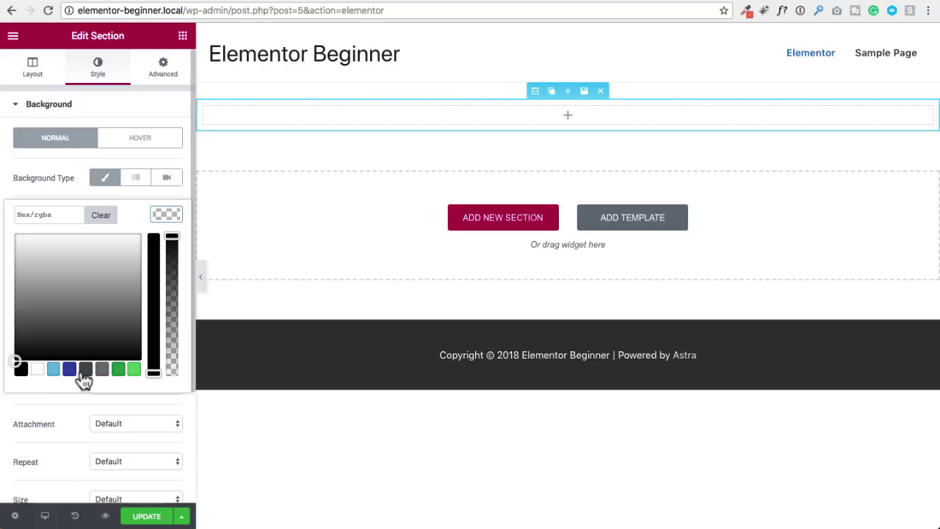
pyautogui.click(86, 371)
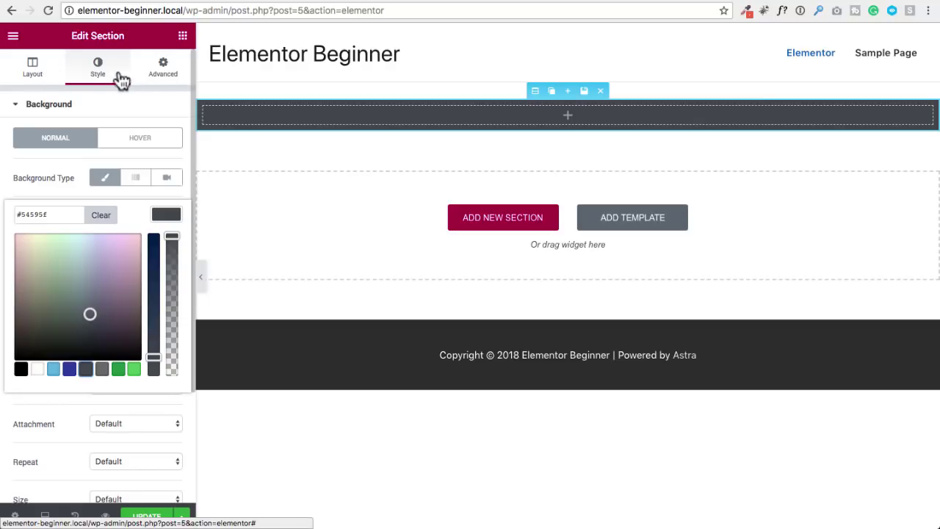
# Step: Look through the section's Layout, Style and Advanced settings, and return to the widget list
pyautogui.click(34, 72)
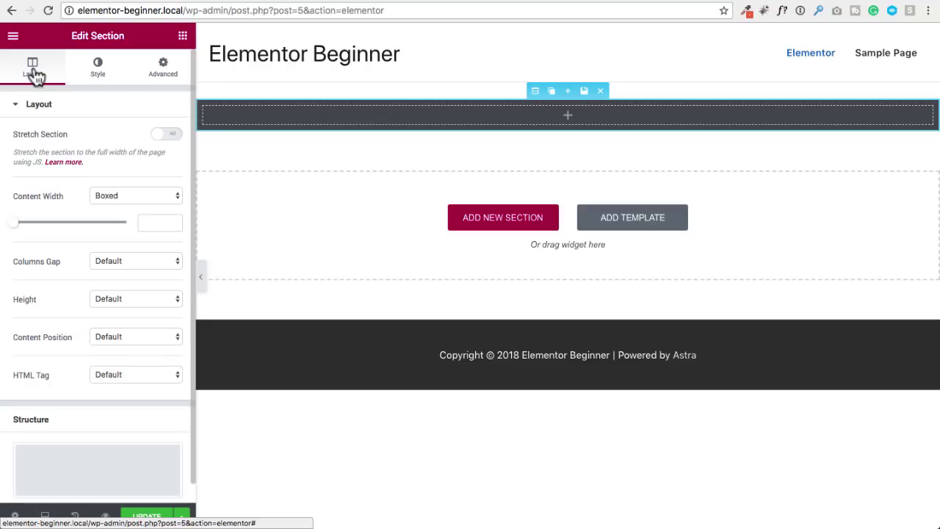
pyautogui.click(97, 73)
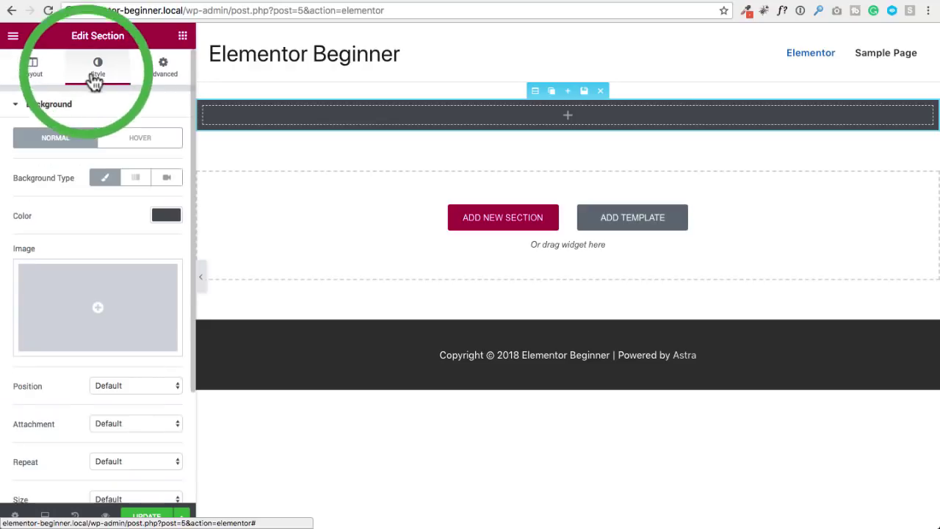
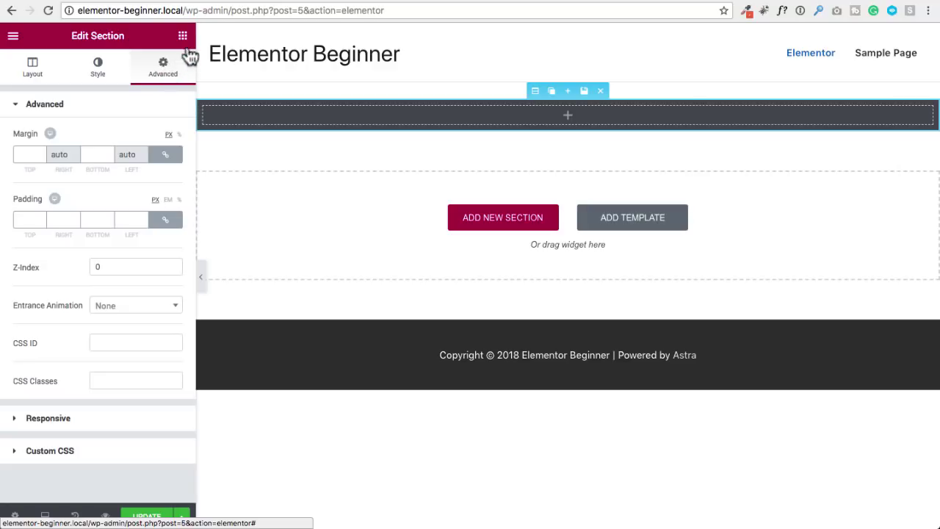
pyautogui.click(183, 36)
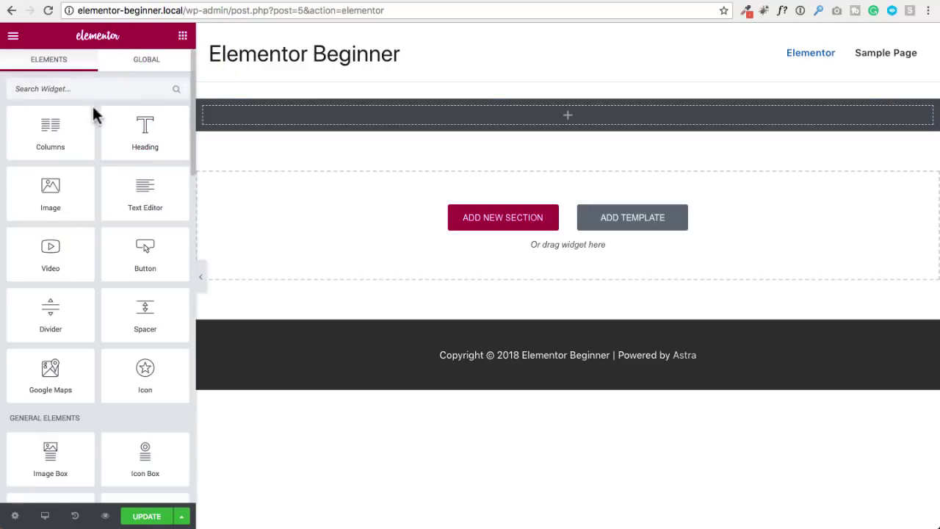
# Step: Insert a Columns element with two columns into the dark section and place a Heading widget in its left column
pyautogui.click(53, 138)
pyautogui.moveTo(52, 138); pyautogui.dragTo(342, 124)
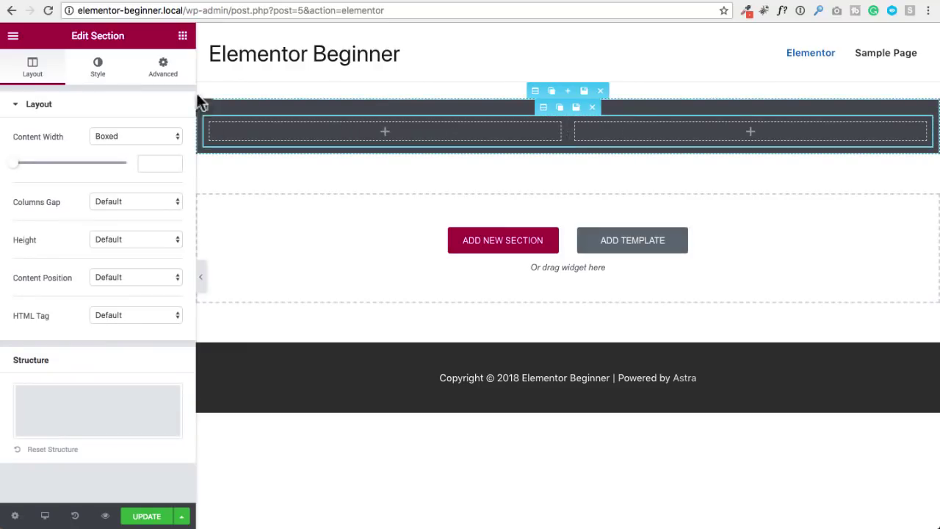
pyautogui.click(185, 40)
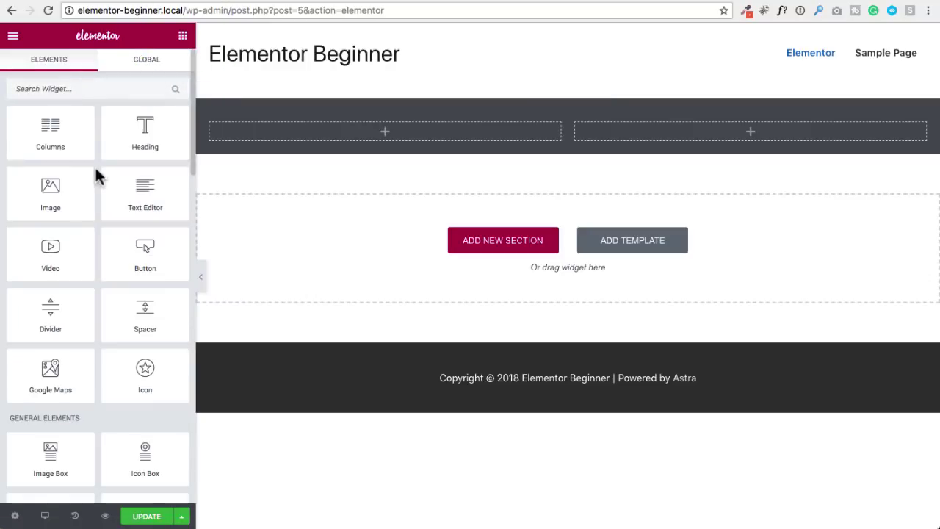
pyautogui.moveTo(141, 138); pyautogui.dragTo(357, 131)
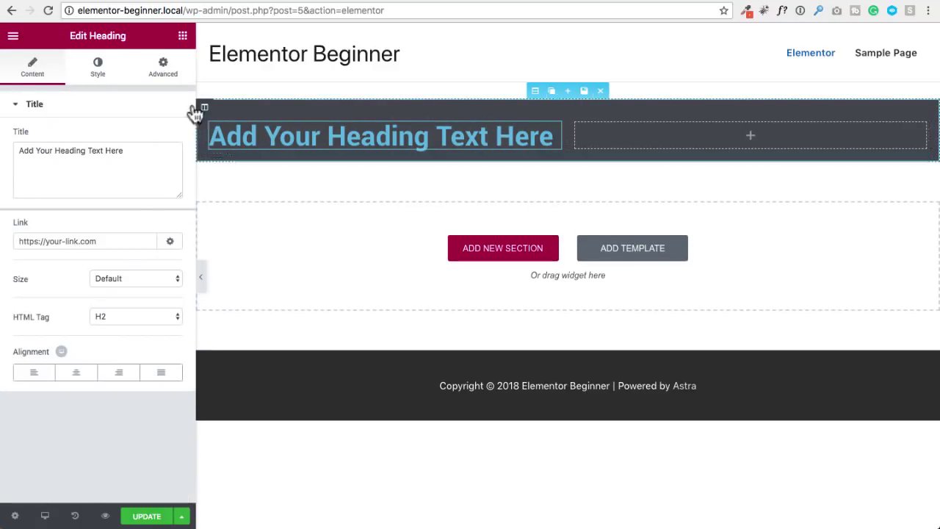
# Step: Place a Video widget in the empty right column beside the heading
pyautogui.click(646, 132)
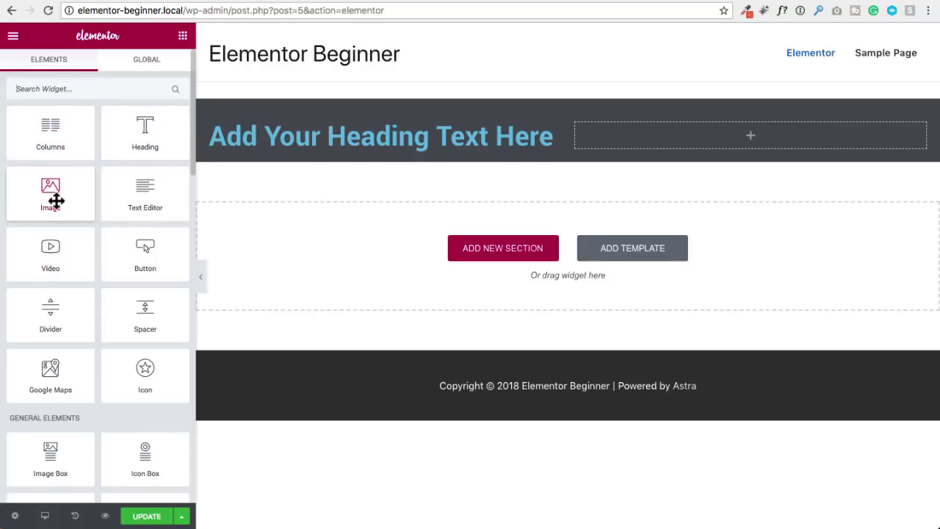
pyautogui.click(59, 266)
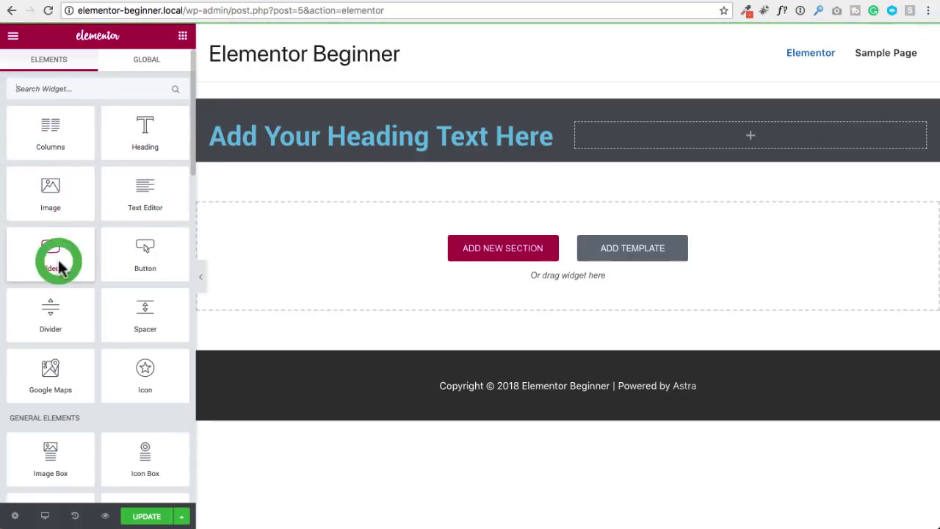
pyautogui.moveTo(59, 266); pyautogui.dragTo(727, 134)
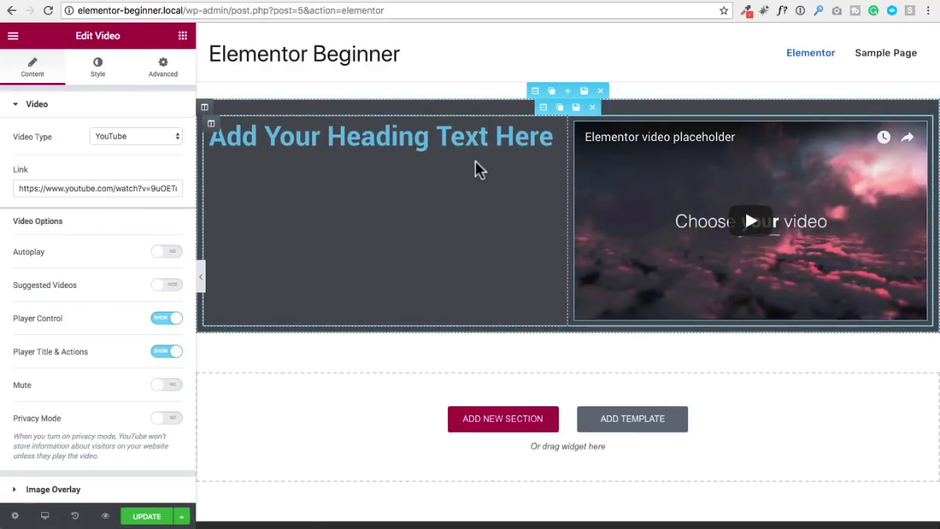
pyautogui.click(671, 207)
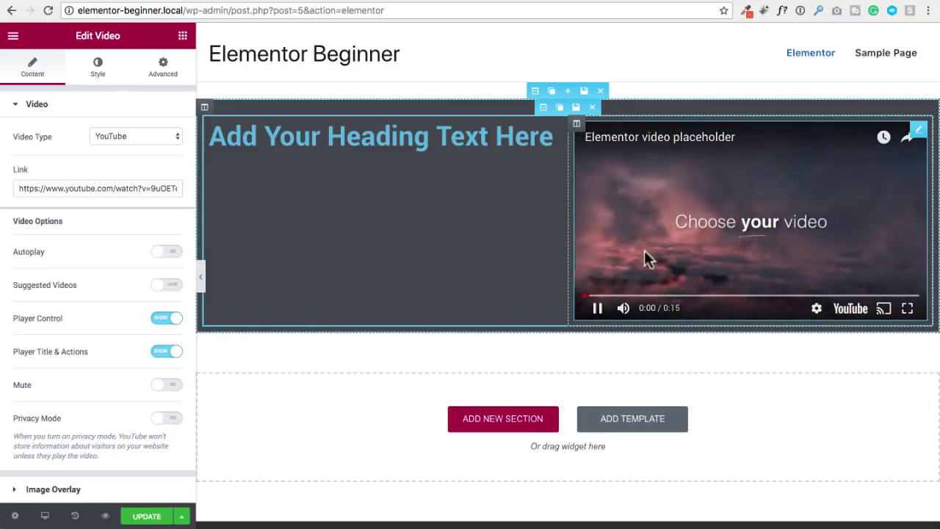
pyautogui.click(645, 251)
pyautogui.doubleClick(61, 188)
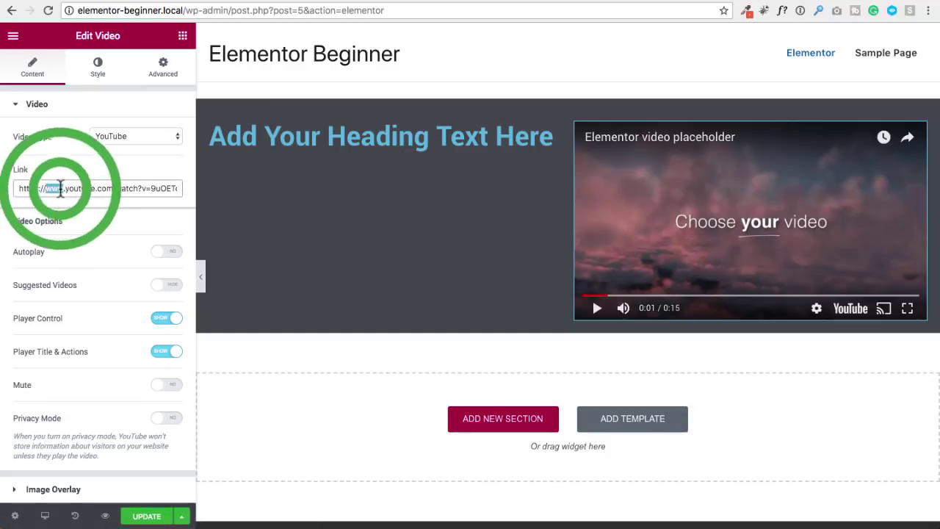
pyautogui.tripleClick(60, 188)
pyautogui.write('https://www.youtube.com/watch?v=i_2BHgQ_yeA')
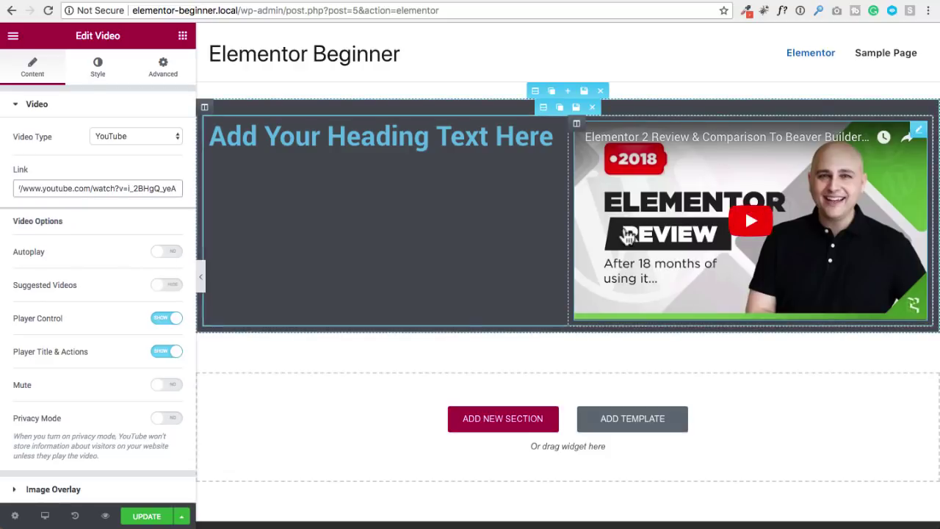
# Step: Try entering filler characters in the heading, first directly on the page and again in its Title field
pyautogui.click(345, 144)
pyautogui.click(346, 144)
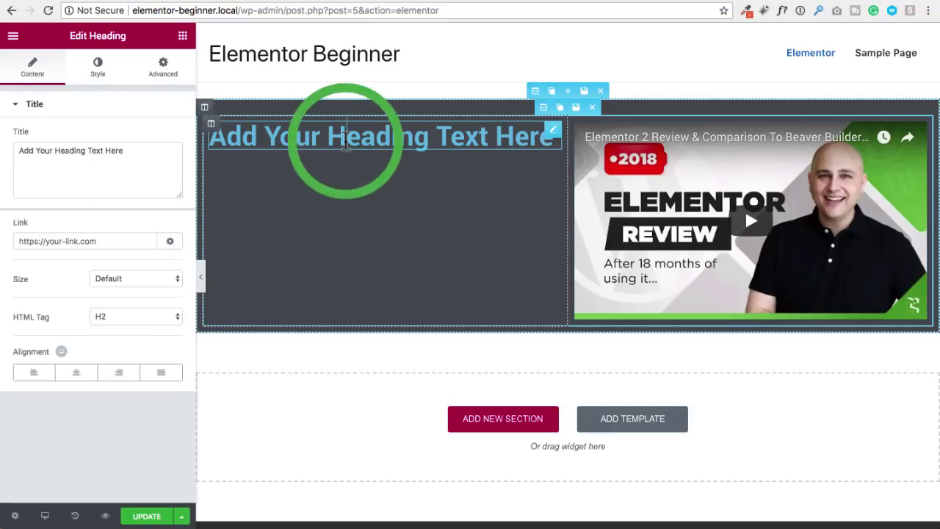
pyautogui.write('hghfgdhfgh')
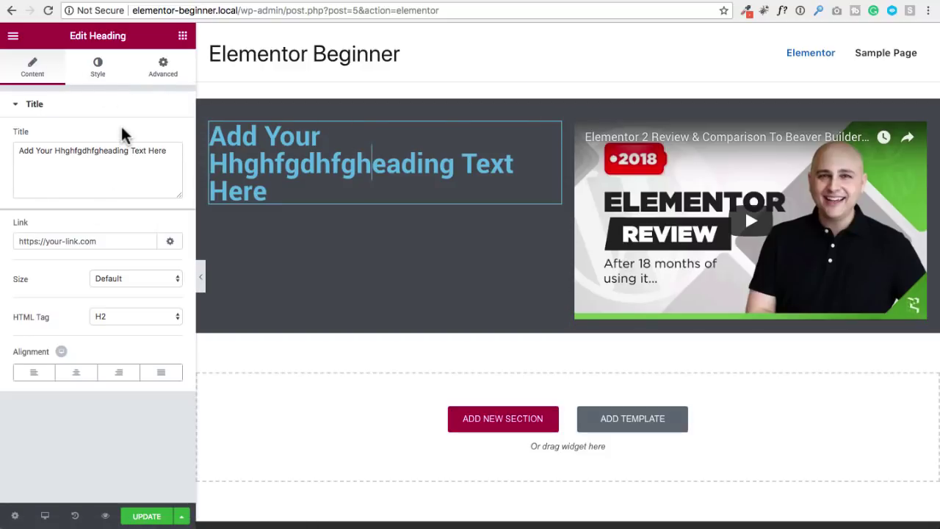
pyautogui.click(83, 148)
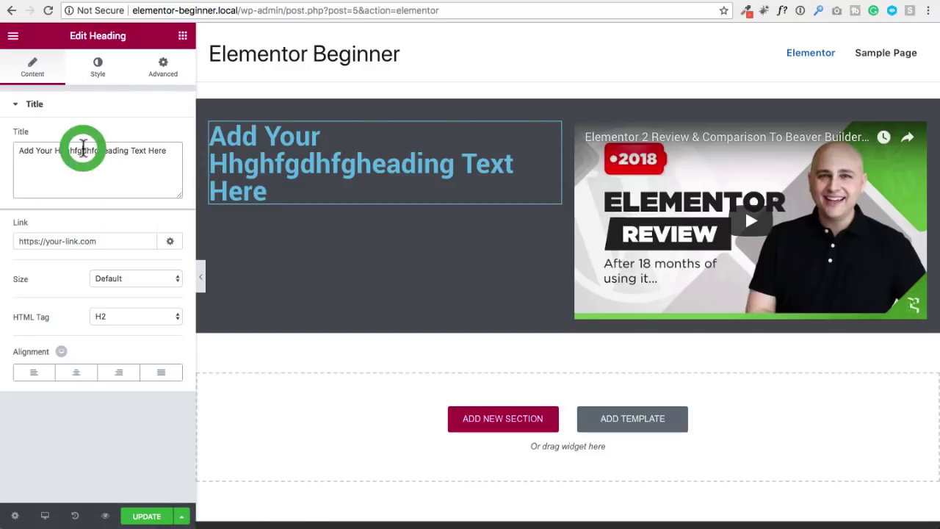
pyautogui.write('hjghjgh')
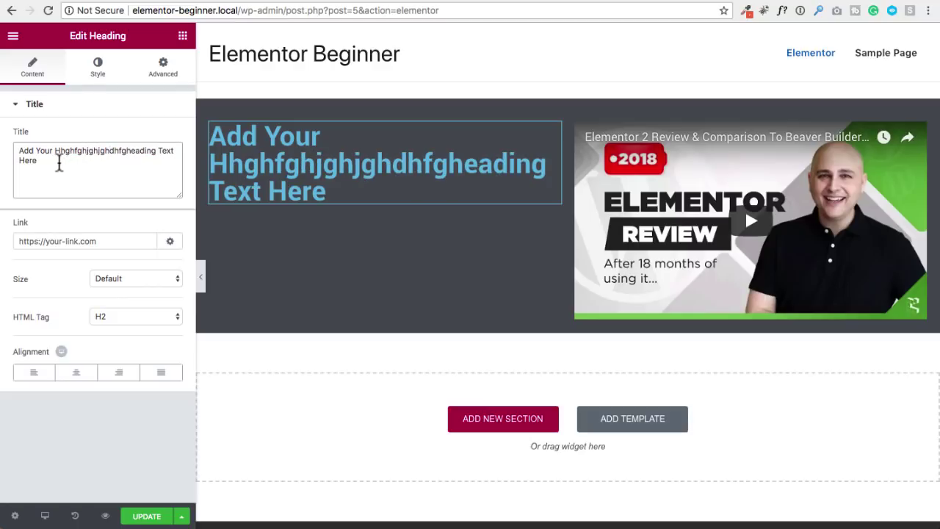
# Step: Replace the heading's title with "WordPress Page Builder Tutorial" and try bold on the whole text on the page
pyautogui.tripleClick(62, 165)
pyautogui.write('WordPress Page Builder Tutorial')
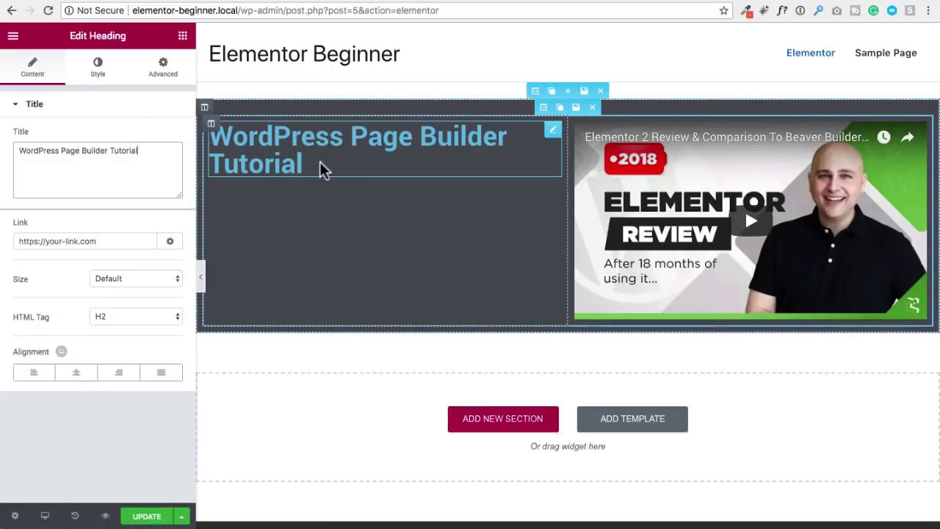
pyautogui.moveTo(314, 164); pyautogui.dragTo(225, 127)
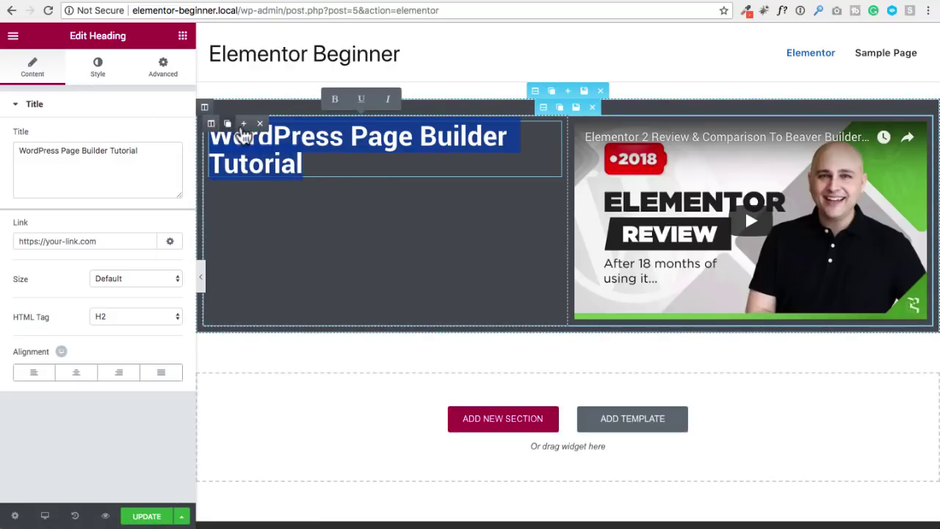
pyautogui.click(335, 105)
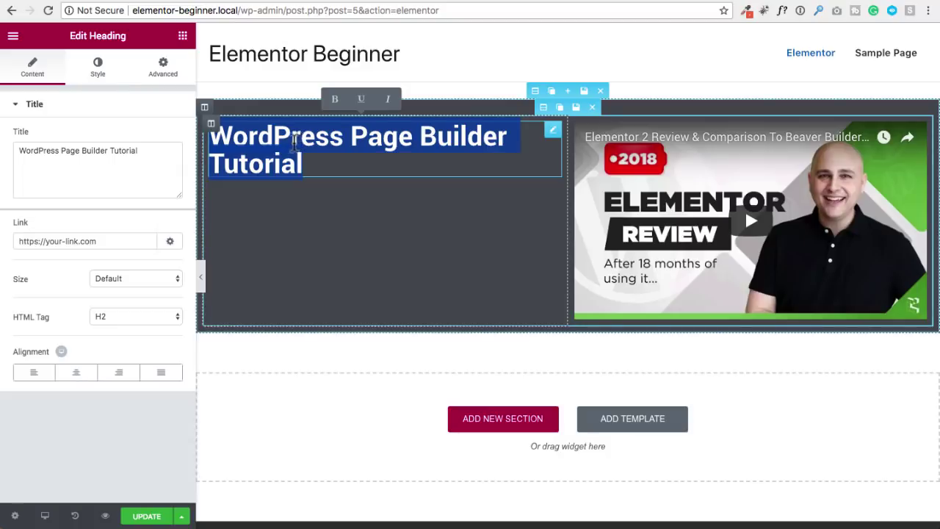
# Step: Set the heading's text color to white
pyautogui.click(97, 70)
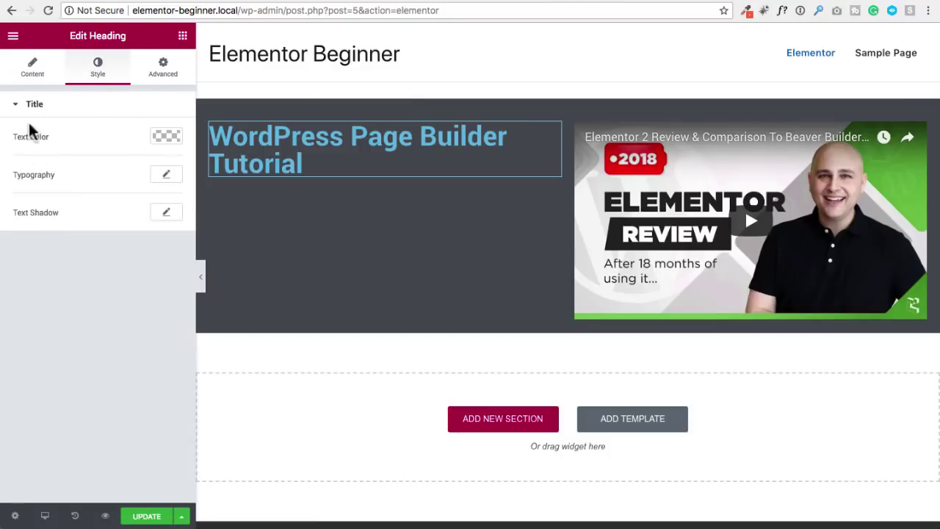
pyautogui.click(164, 135)
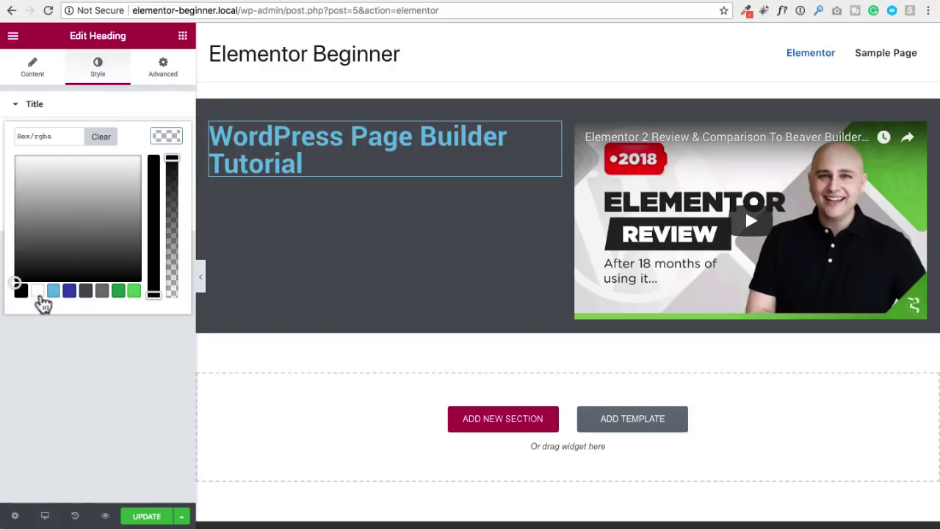
pyautogui.click(37, 291)
pyautogui.click(78, 357)
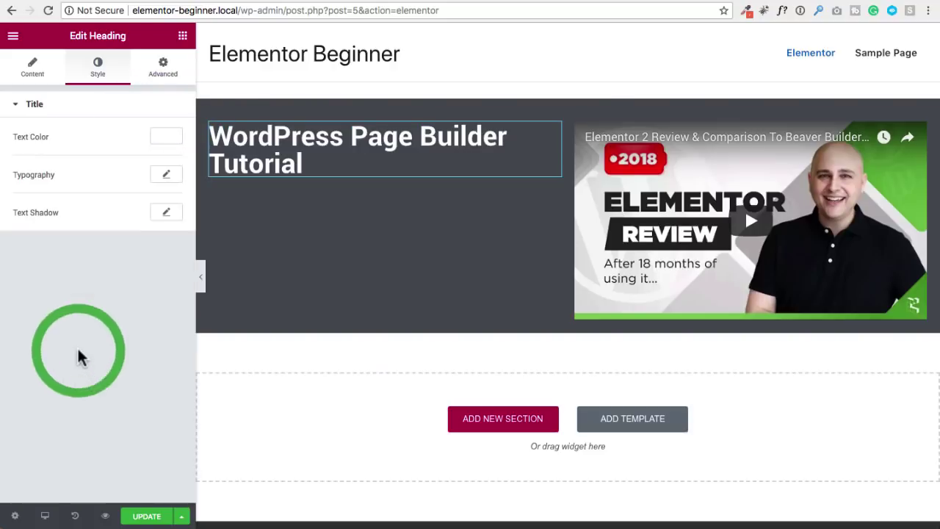
pyautogui.click(126, 269)
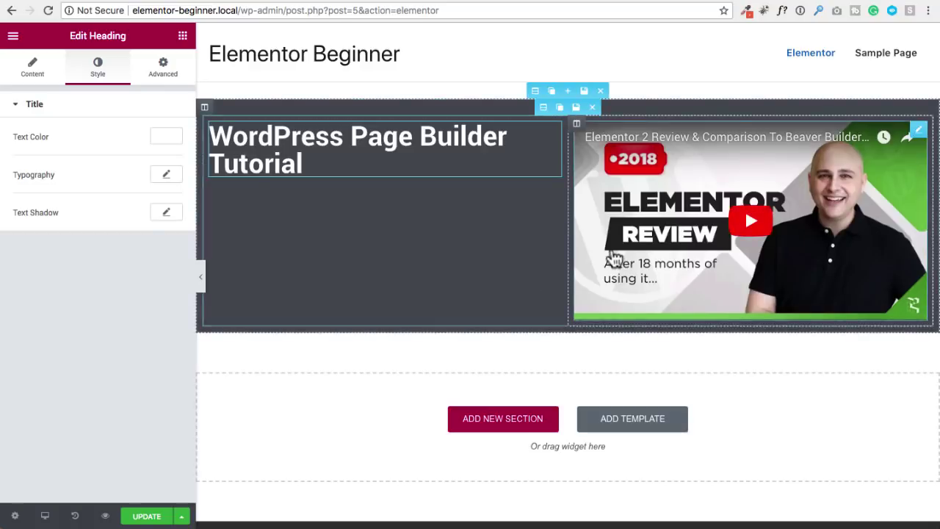
pyautogui.click(461, 359)
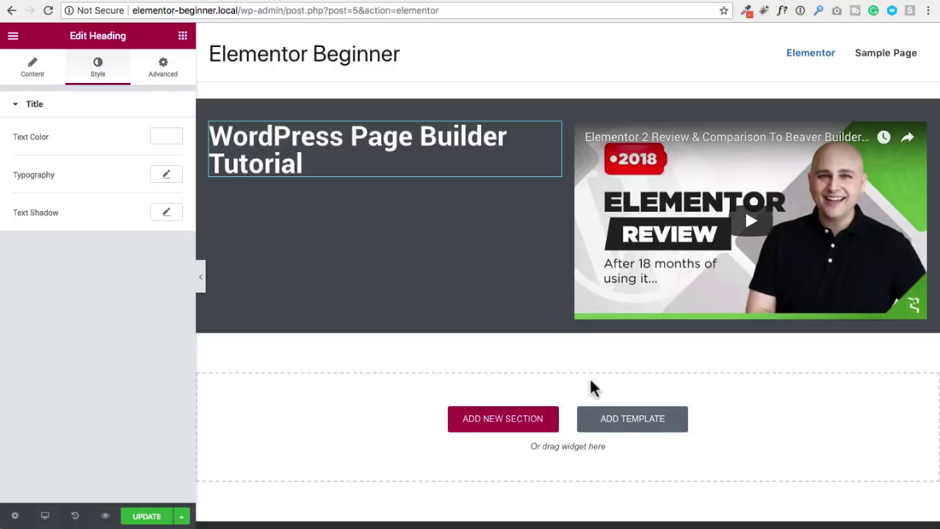
# Step: Examine the template library's ready-made blocks and the categories they can be filtered by
pyautogui.click(634, 428)
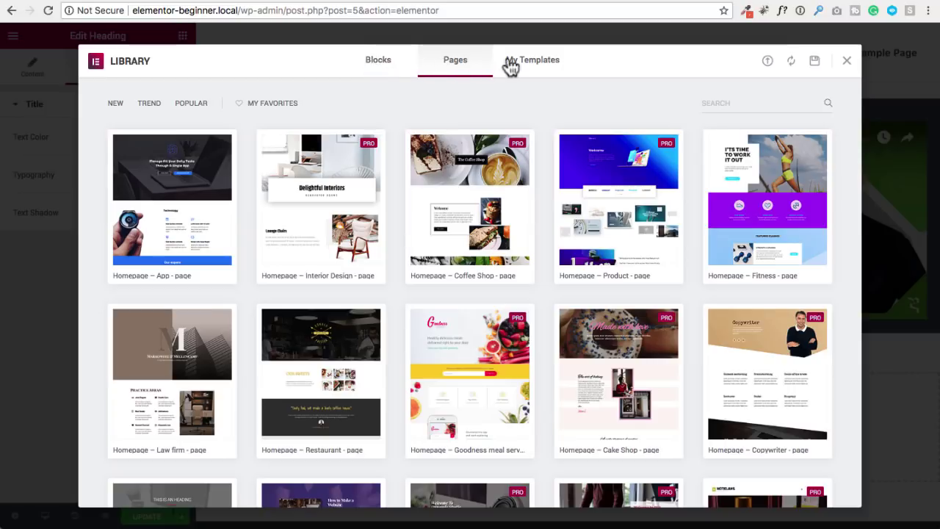
pyautogui.click(384, 68)
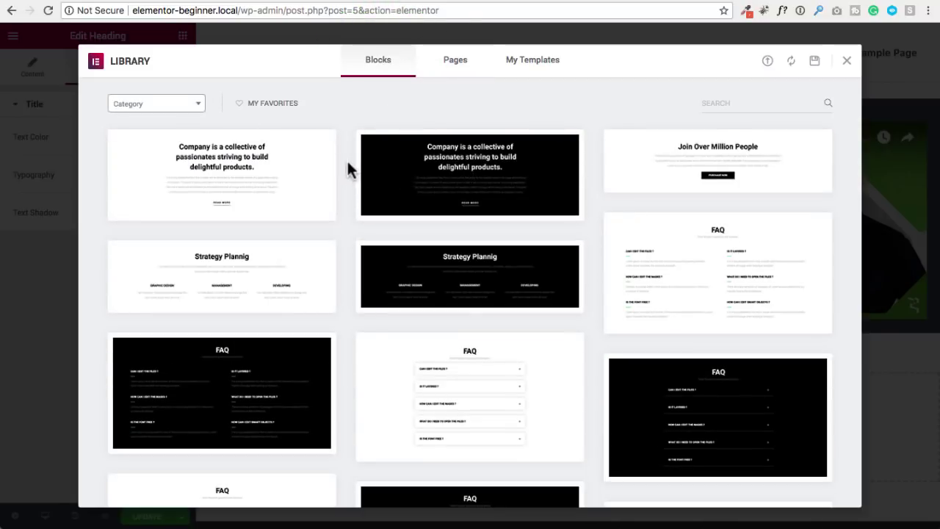
pyautogui.scroll(-1, 347, 159)
pyautogui.scroll(1, 346, 159)
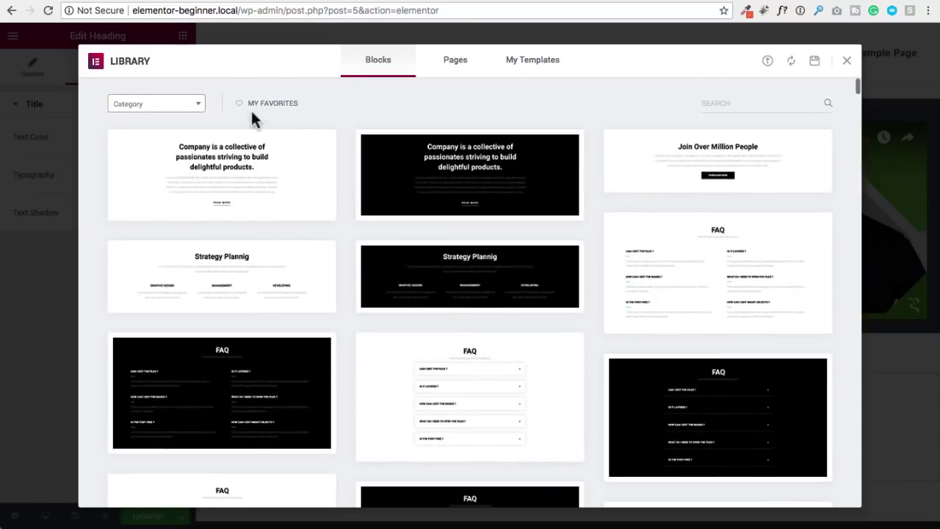
pyautogui.click(180, 111)
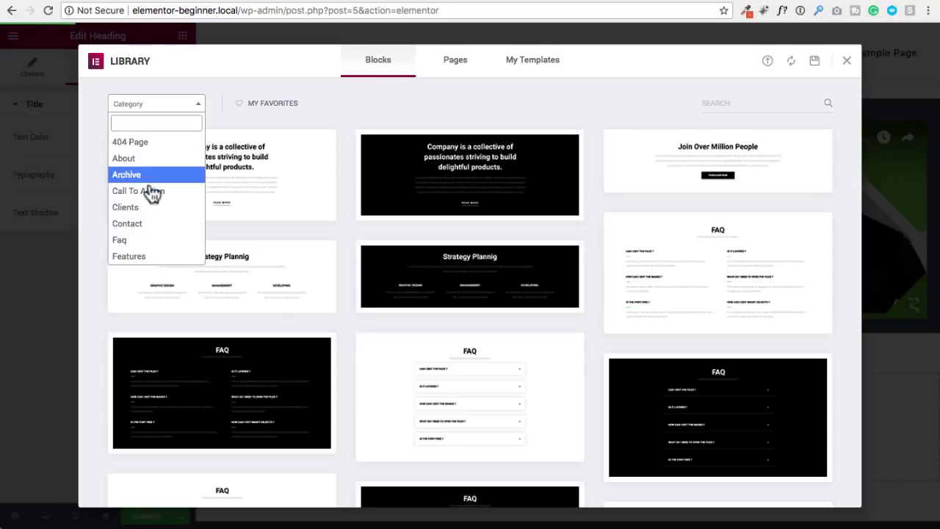
pyautogui.click(340, 103)
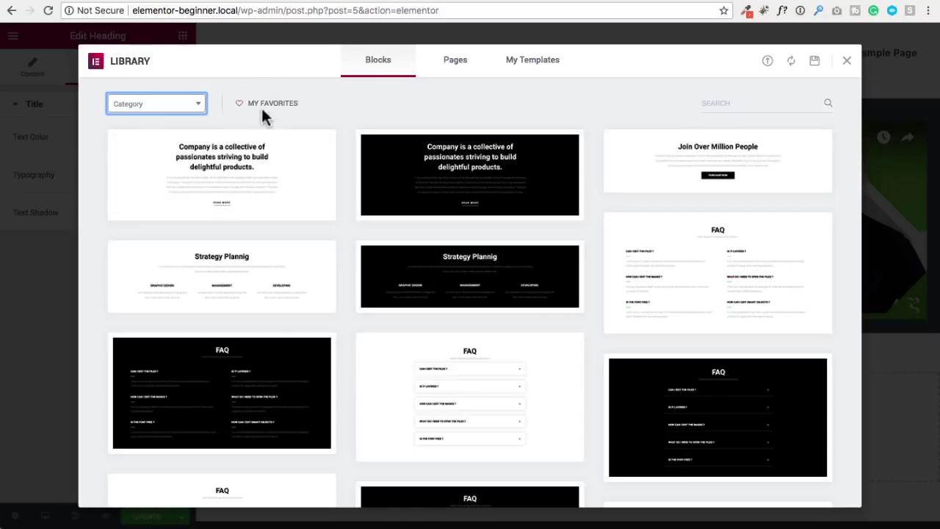
pyautogui.scroll(-5, 344, 105)
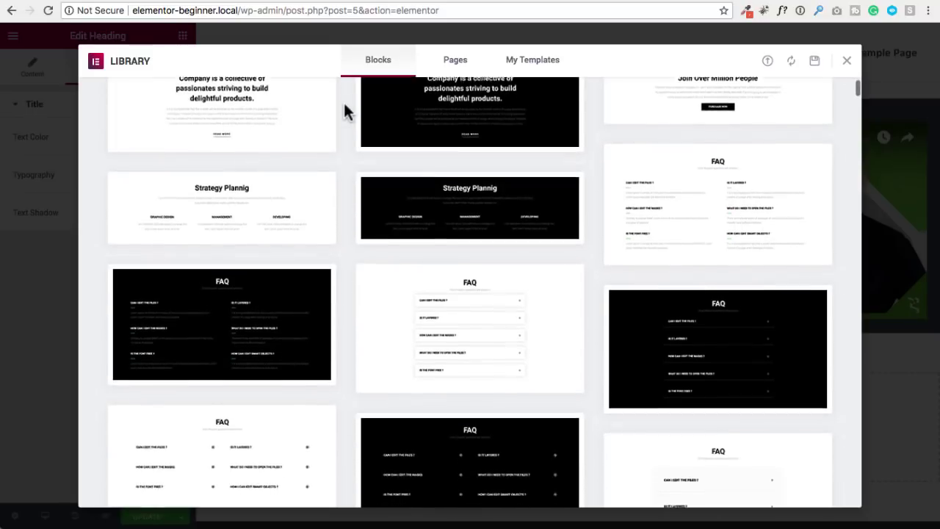
pyautogui.scroll(-5, 344, 108)
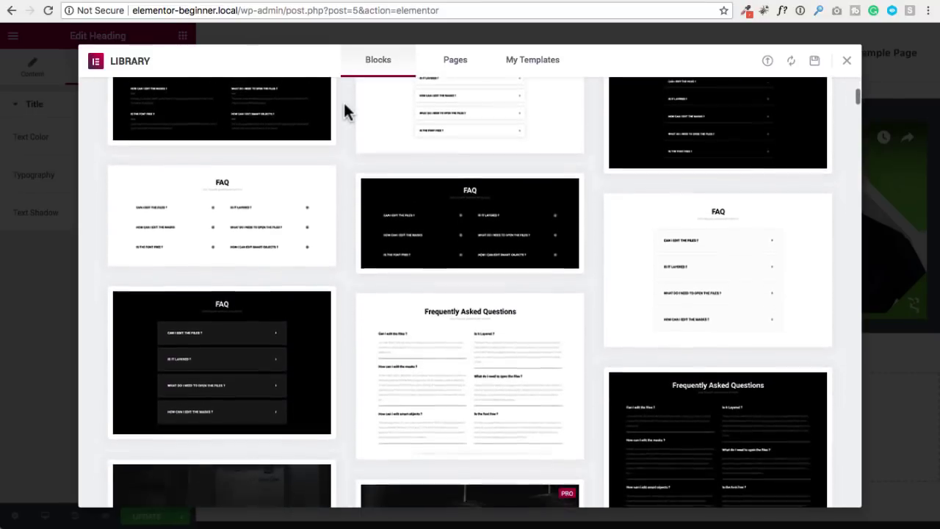
pyautogui.scroll(-3, 345, 105)
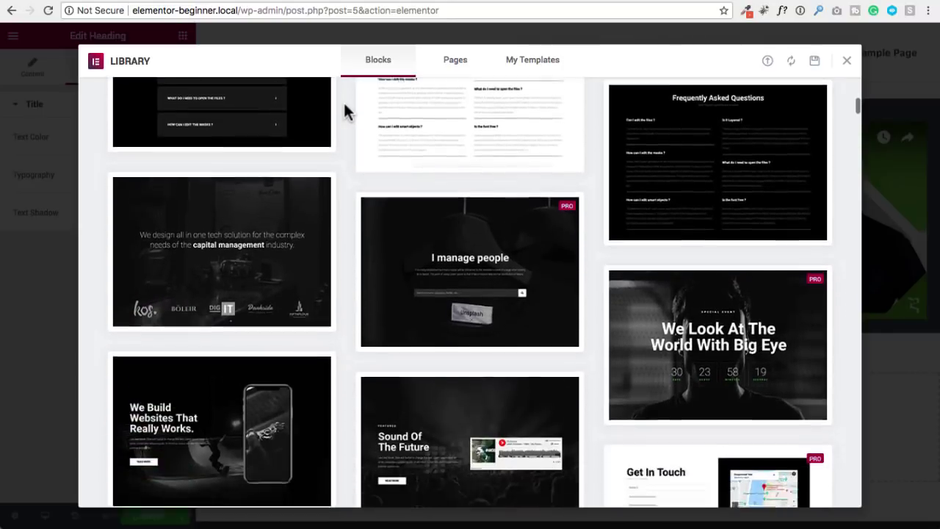
# Step: Insert the white single-column FAQ accordion block from the template library into the page below the dark section
pyautogui.scroll(15, 348, 109)
pyautogui.scroll(-1, 427, 237)
pyautogui.scroll(-3, 431, 248)
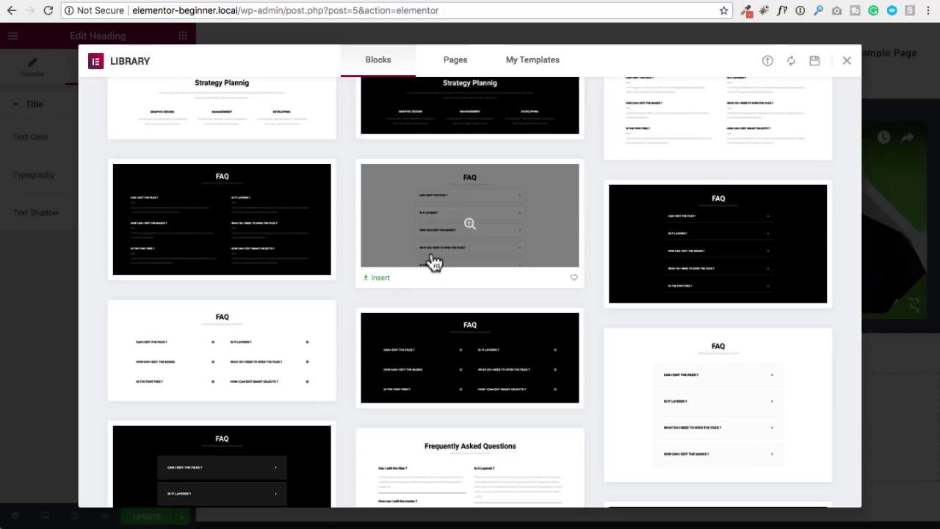
pyautogui.click(380, 280)
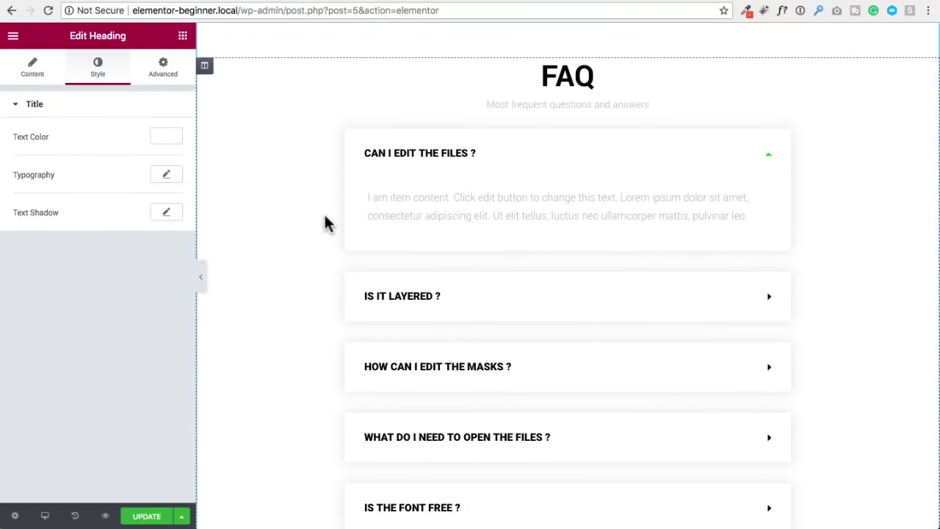
# Step: Open the template library from below the FAQ section and examine the ready-made page templates it offers
pyautogui.scroll(-3, 308, 203)
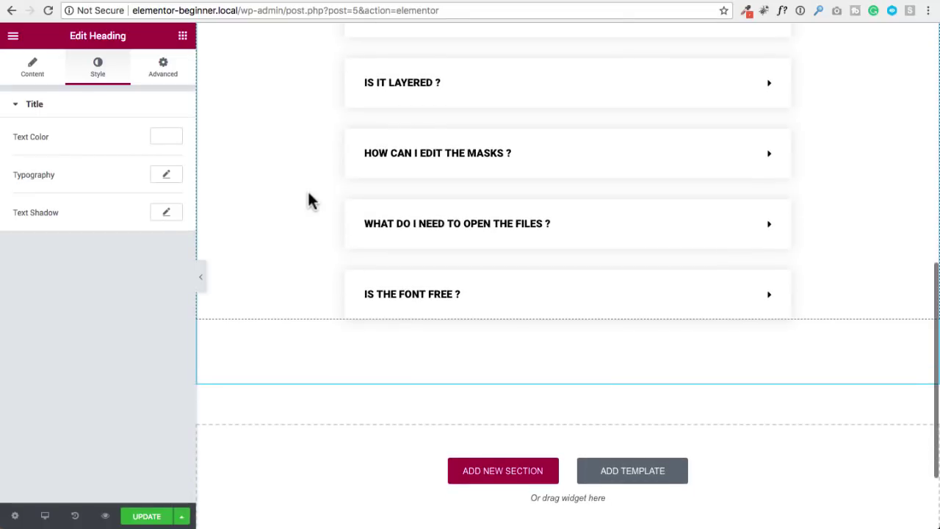
pyautogui.scroll(-2, 309, 204)
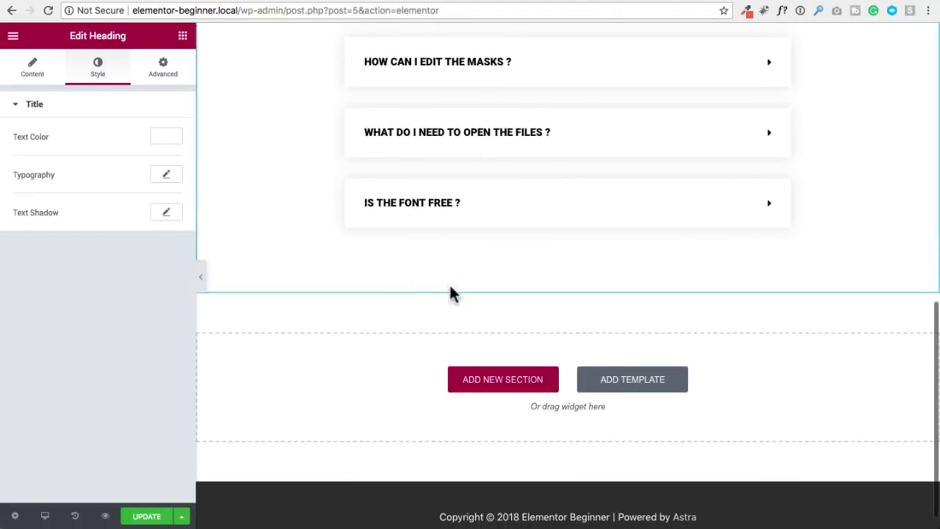
pyautogui.click(632, 389)
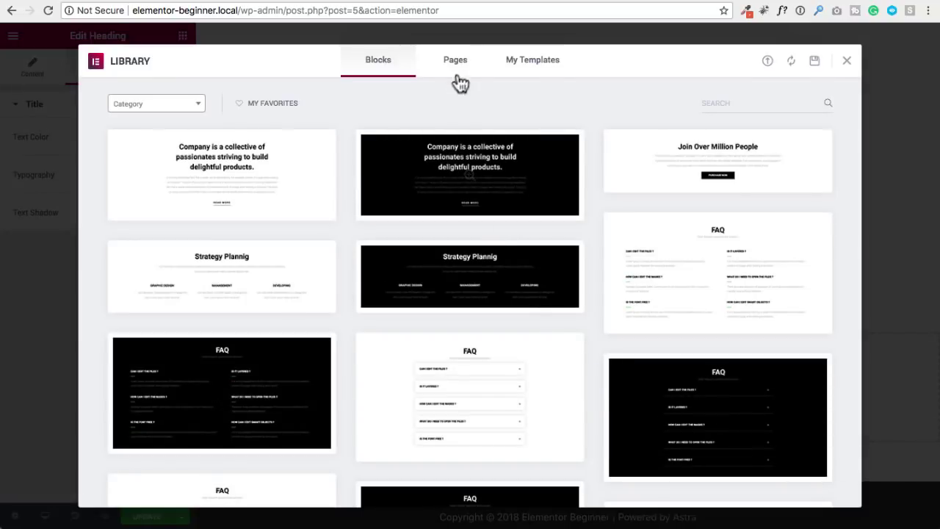
pyautogui.click(456, 66)
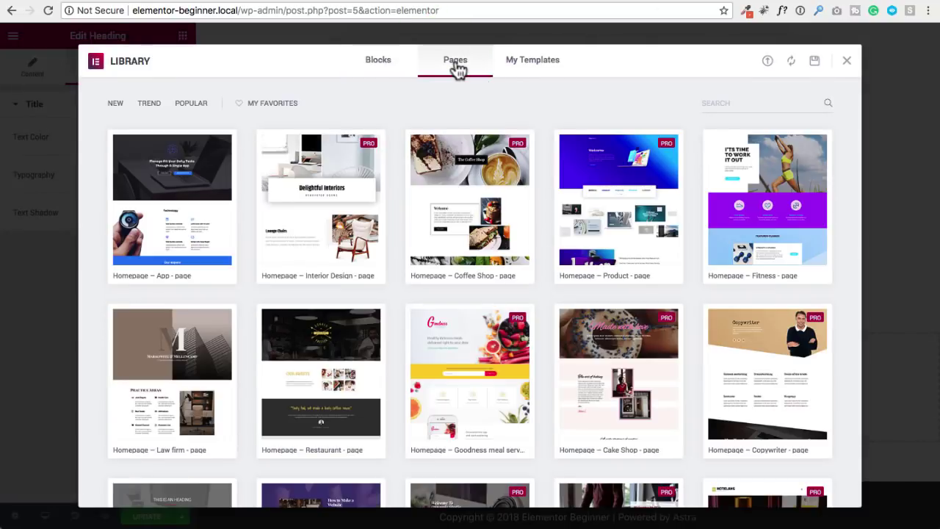
pyautogui.scroll(-1, 426, 114)
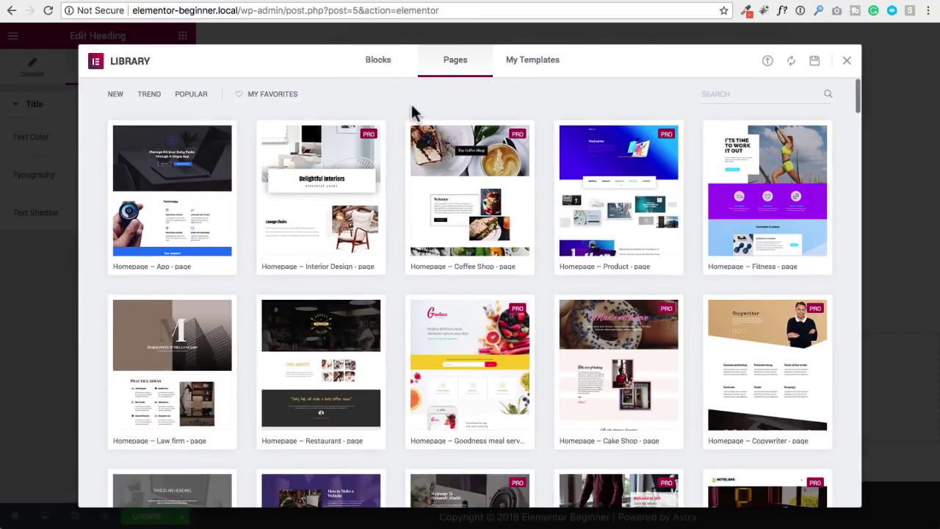
pyautogui.scroll(-3, 409, 103)
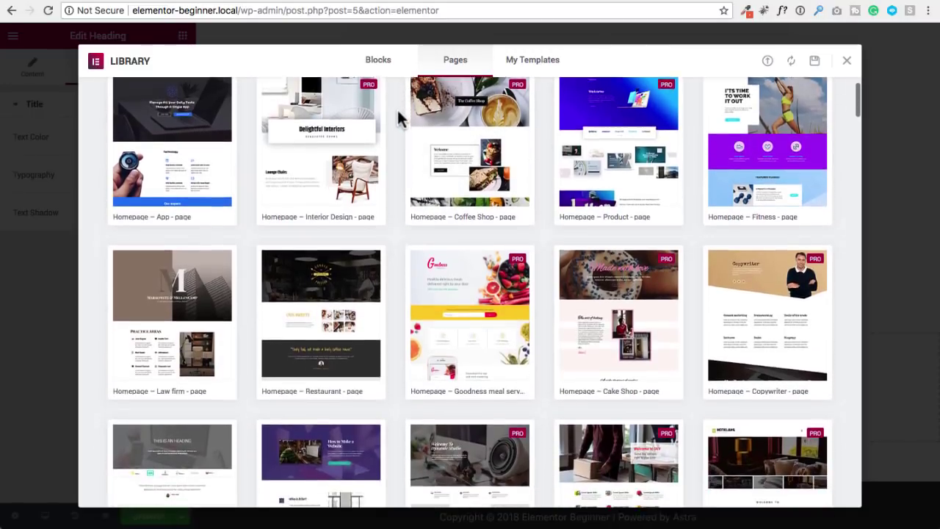
pyautogui.scroll(-3, 399, 117)
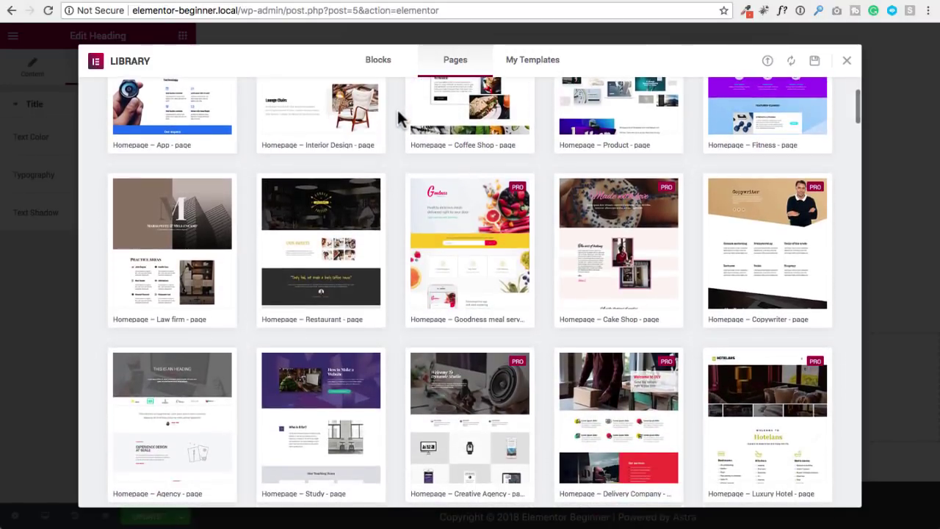
pyautogui.scroll(-1, 399, 117)
pyautogui.scroll(-3, 398, 117)
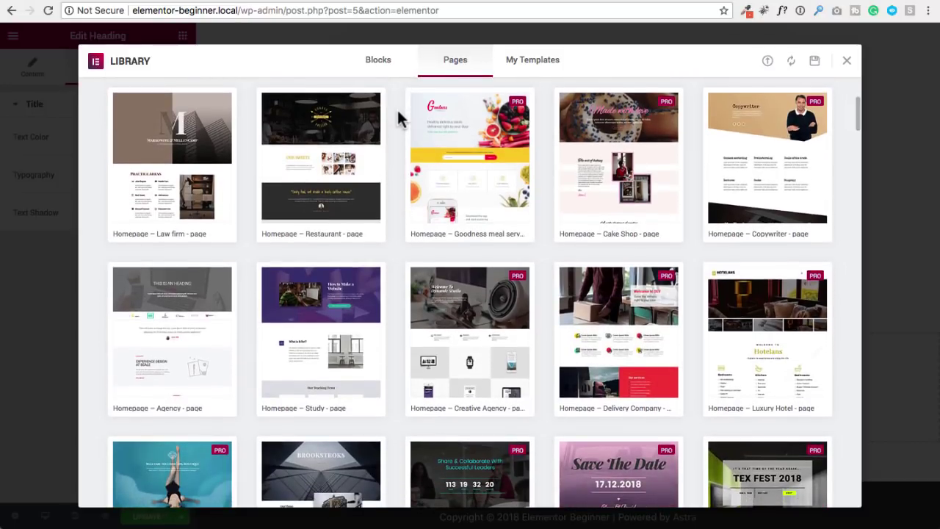
pyautogui.scroll(-3, 398, 110)
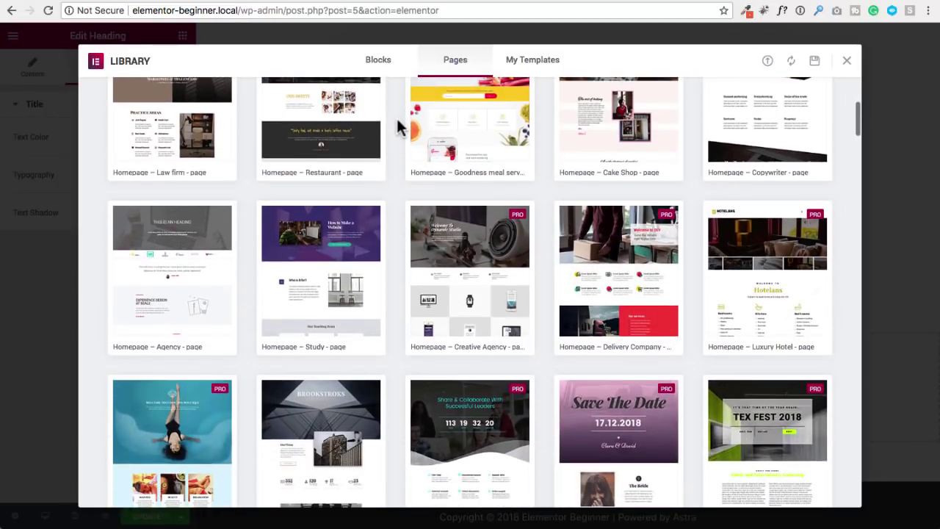
pyautogui.scroll(-3, 397, 127)
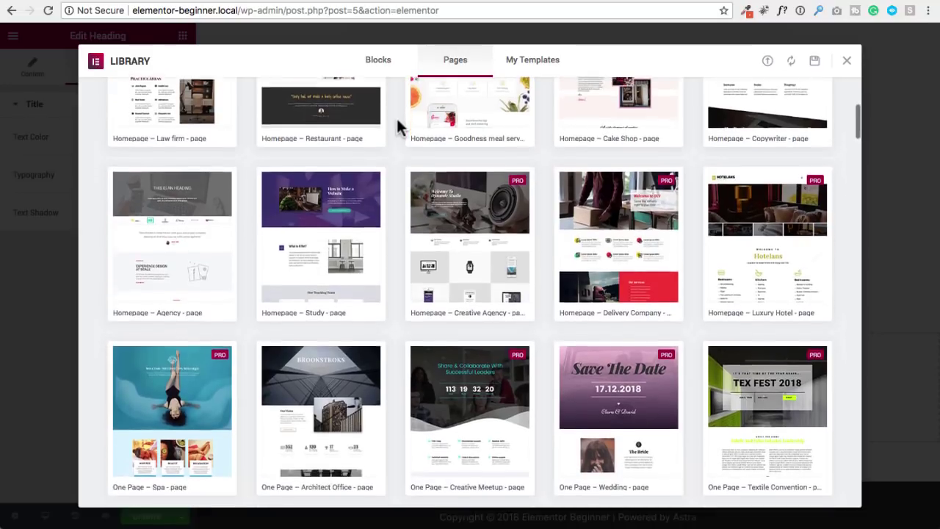
pyautogui.scroll(-3, 395, 122)
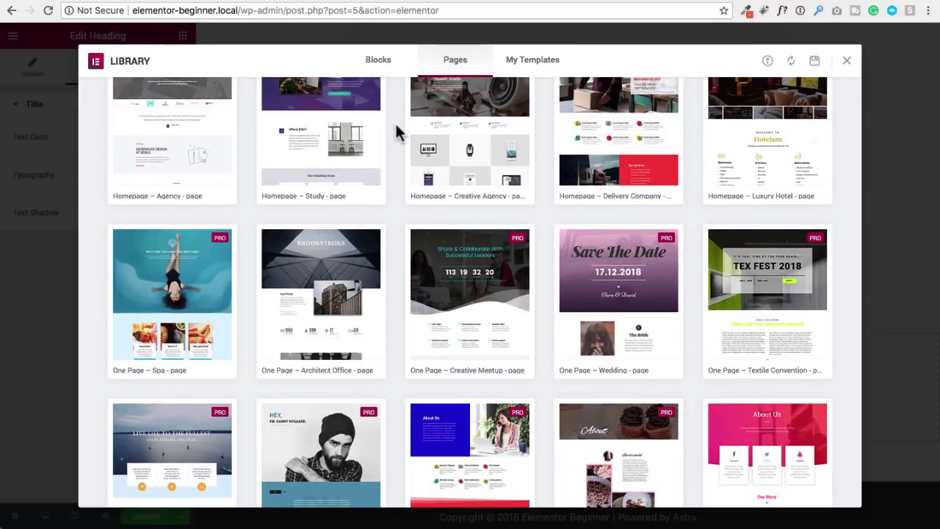
pyautogui.scroll(-2, 396, 126)
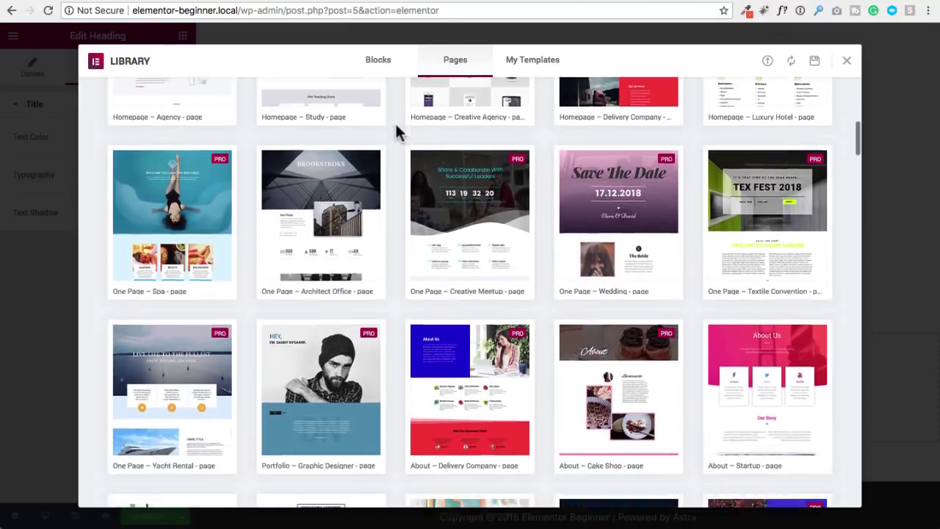
# Step: Insert the "Homepage – Restaurant" page template below the FAQ section and look over the inserted sections
pyautogui.scroll(4, 397, 131)
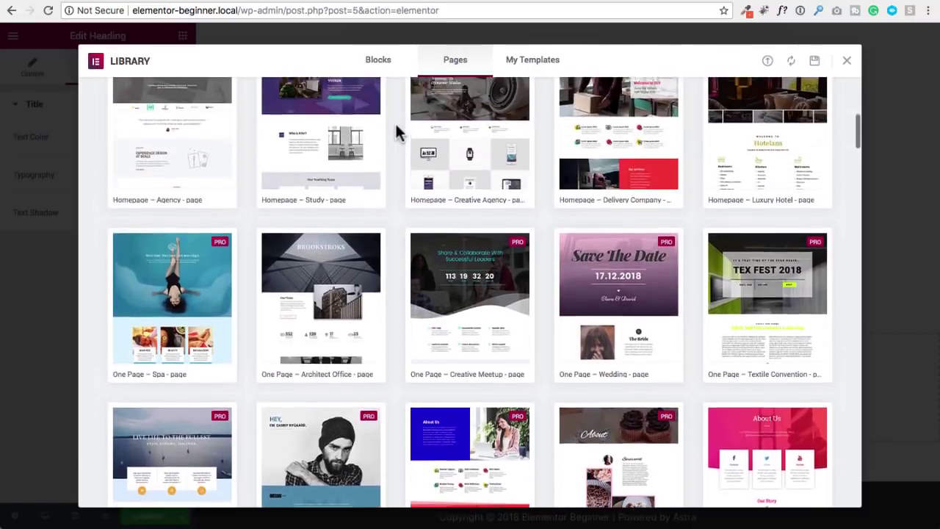
pyautogui.scroll(6, 396, 126)
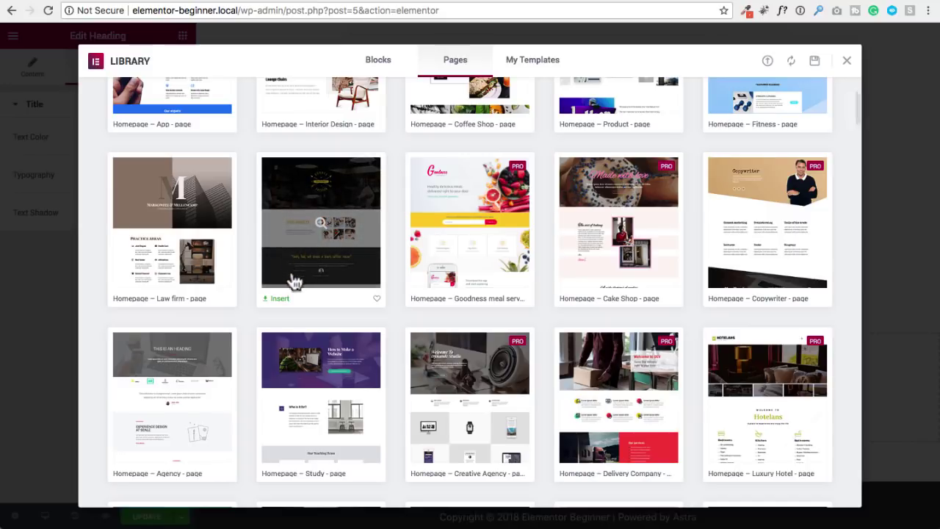
pyautogui.click(283, 302)
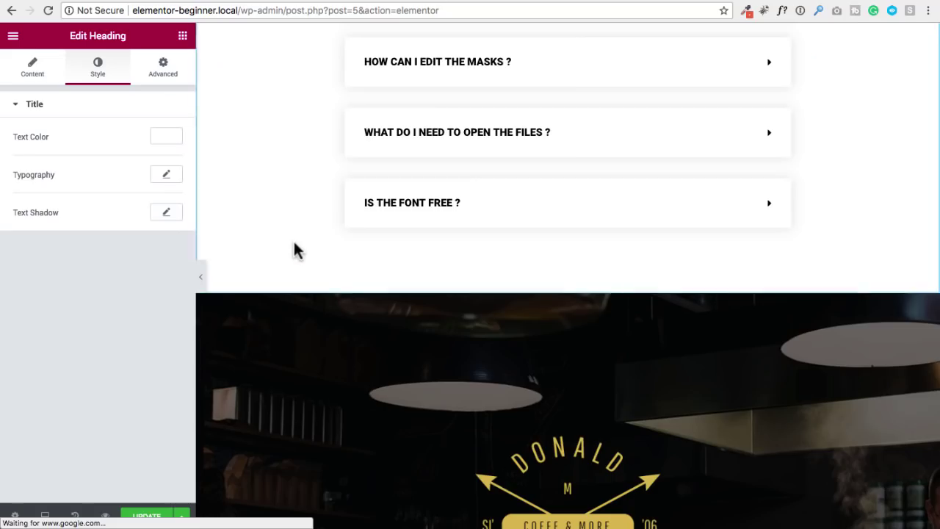
pyautogui.scroll(-10, 352, 191)
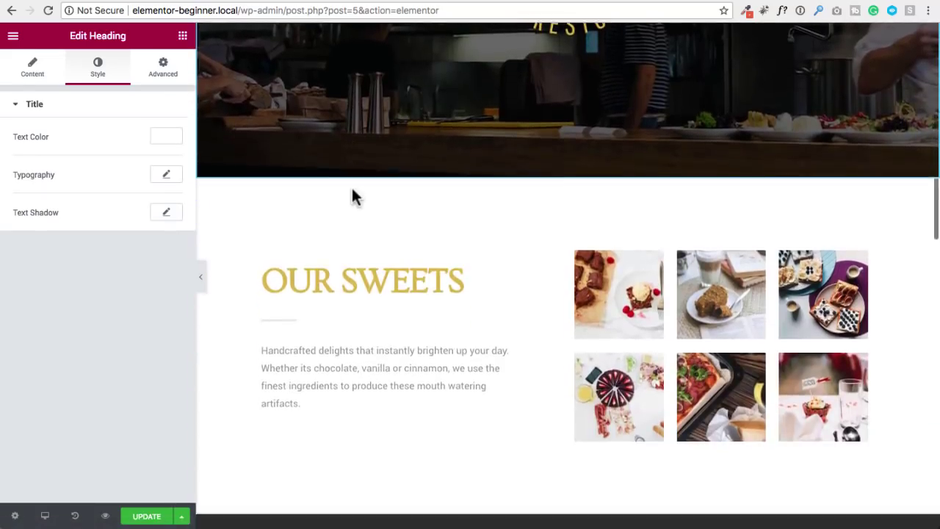
pyautogui.scroll(-4, 356, 187)
# Step: Save the "Our Sweets" section to the template library as "My First Saved Section" and close the library
pyautogui.scroll(6, 360, 187)
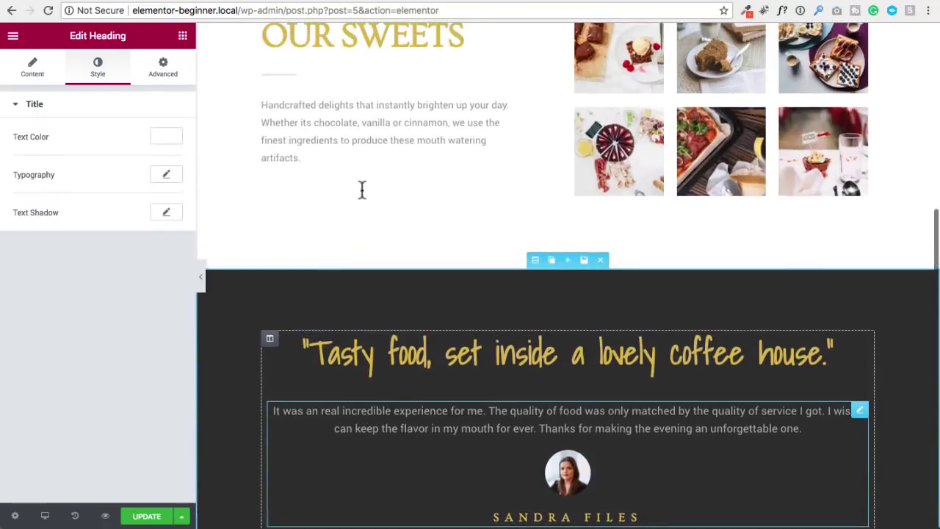
pyautogui.scroll(1, 362, 185)
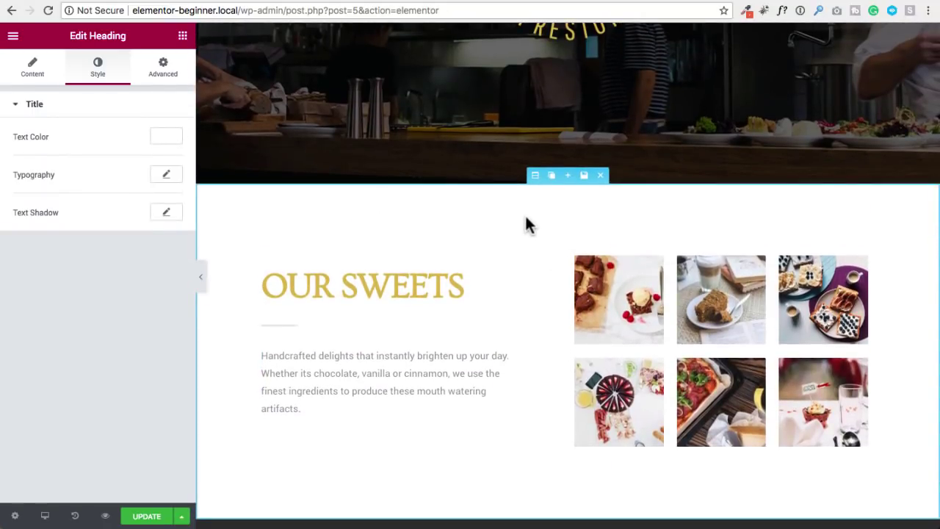
pyautogui.click(584, 177)
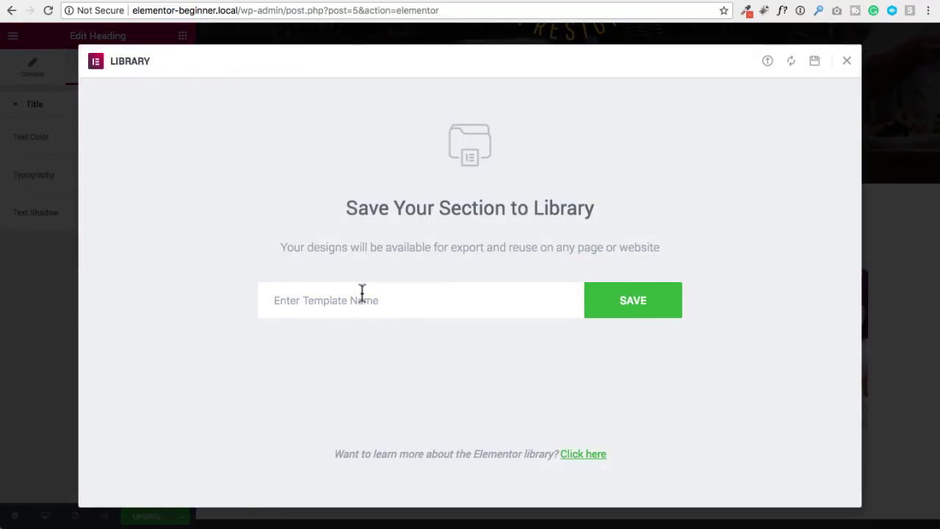
pyautogui.click(348, 303)
pyautogui.write('My First Saved Section')
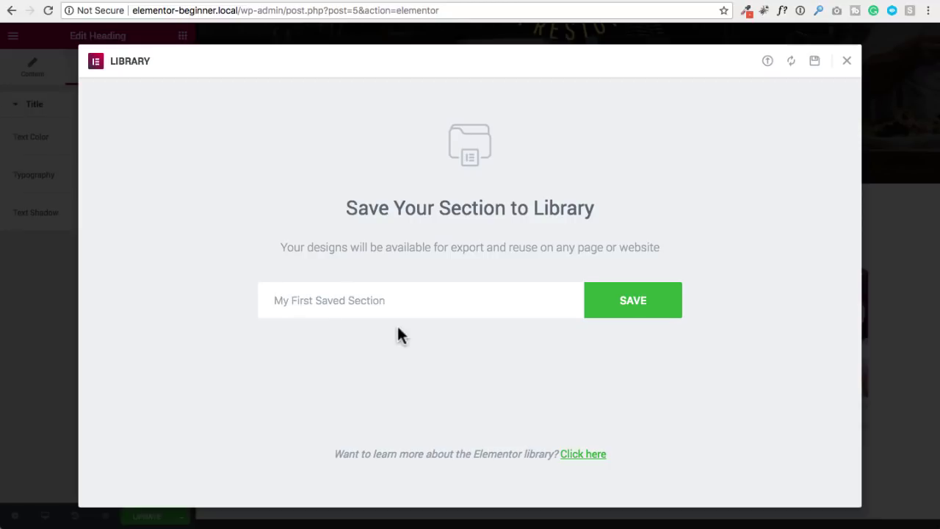
pyautogui.click(630, 299)
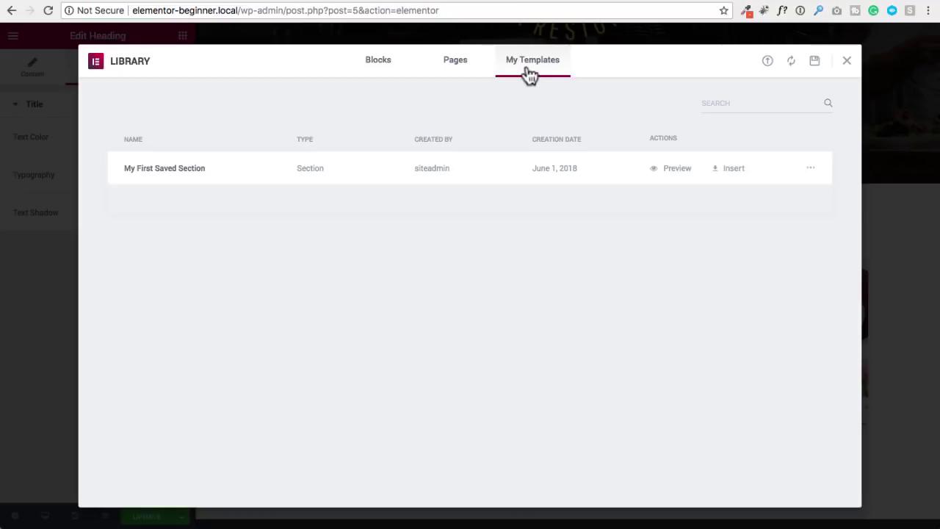
pyautogui.click(847, 62)
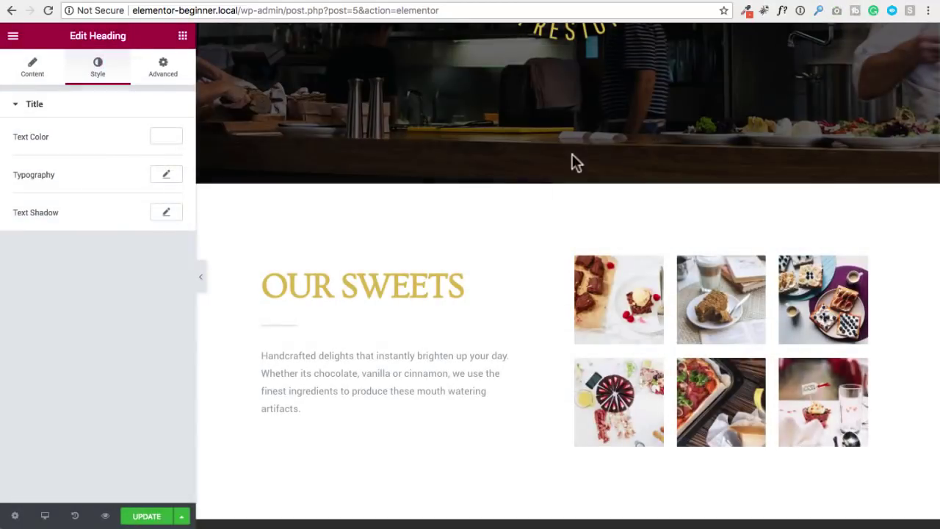
# Step: Check the saved templates offered for insertion at the end of the page, and close the library without inserting one
pyautogui.scroll(-20, 543, 167)
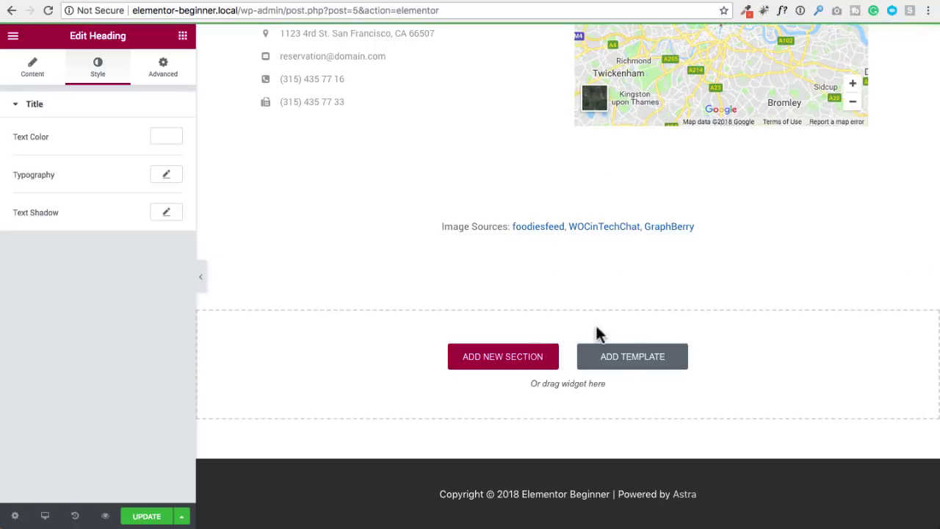
pyautogui.click(625, 356)
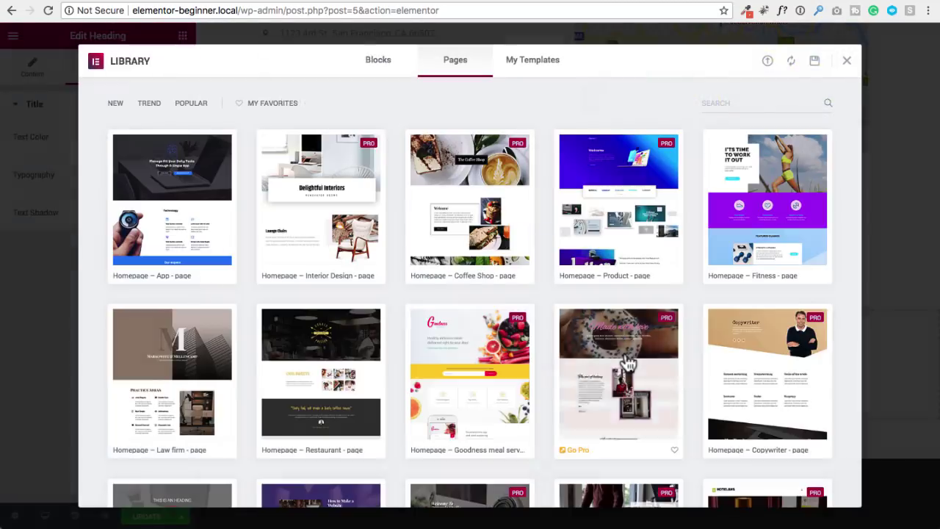
pyautogui.click(535, 64)
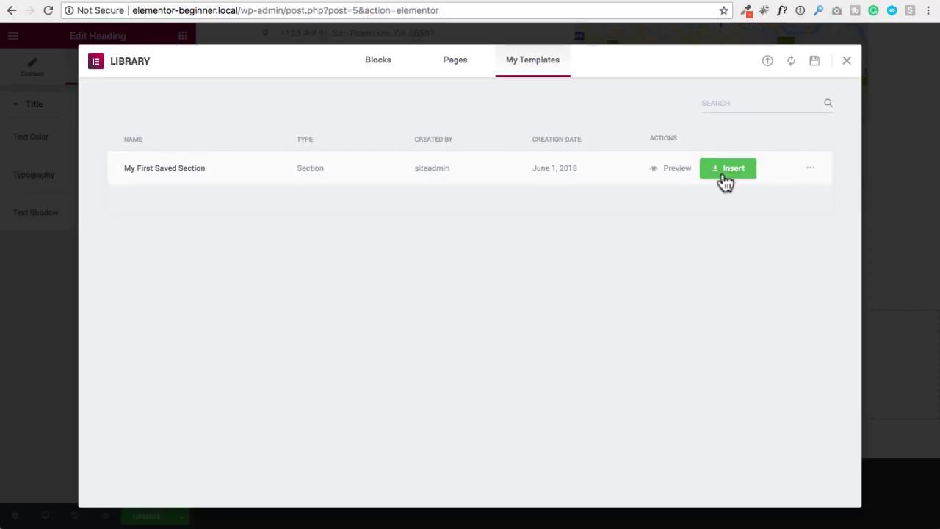
pyautogui.click(847, 62)
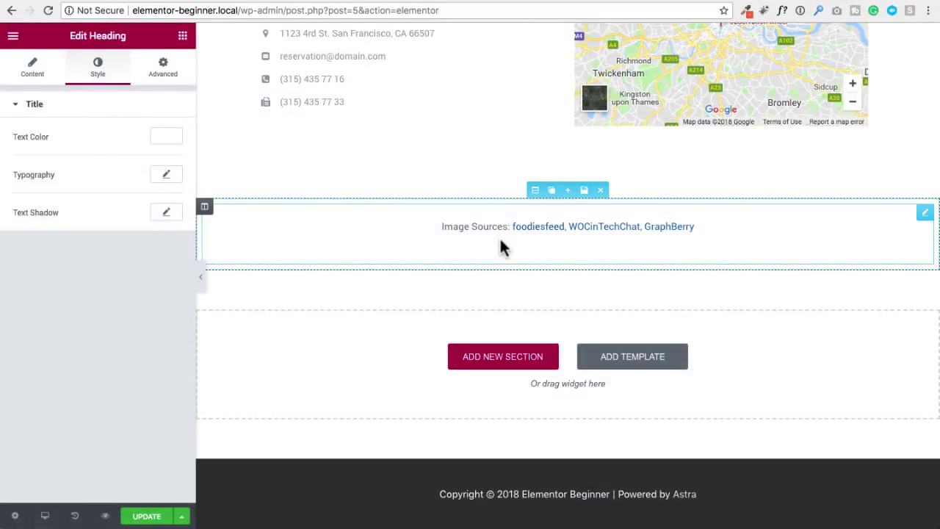
# Step: Open a new-section area directly above the "Our Sweets Collection" section and try the move handle of the "Tasty Breakfast" section
pyautogui.scroll(10, 517, 257)
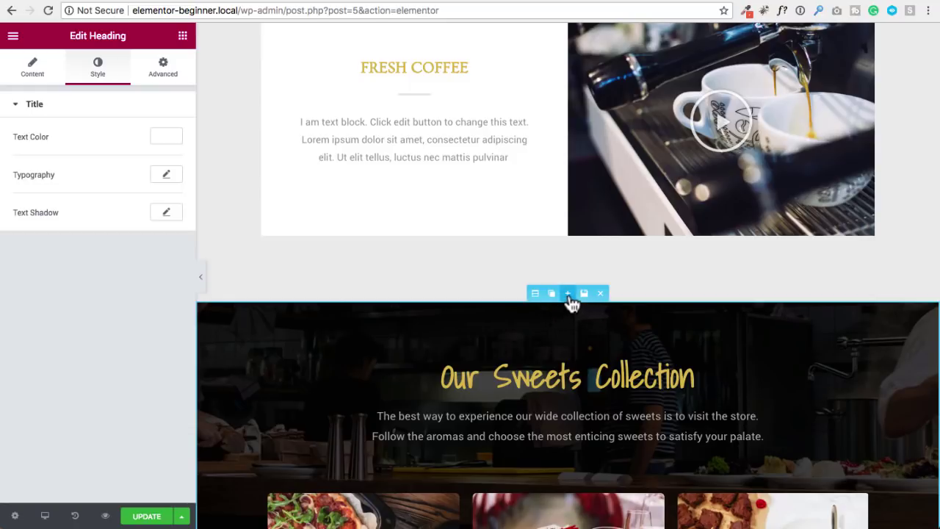
pyautogui.click(568, 295)
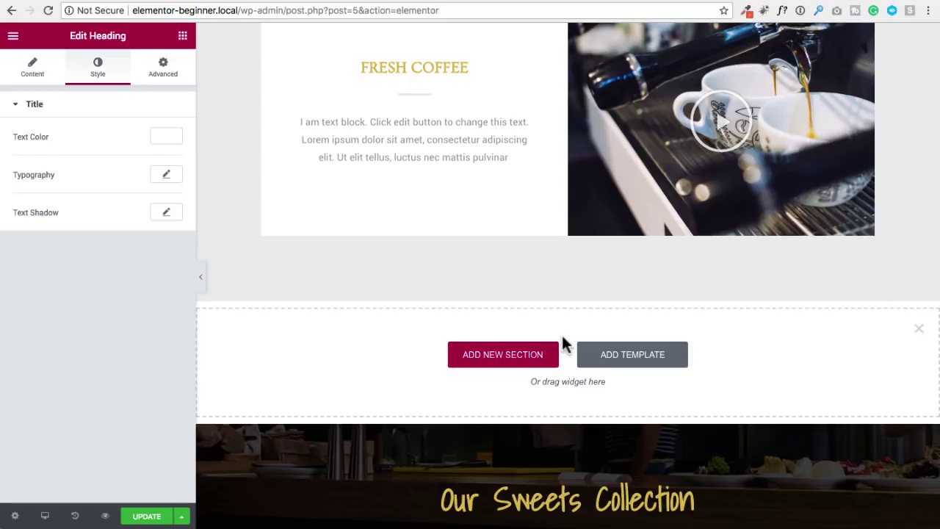
pyautogui.scroll(12, 563, 341)
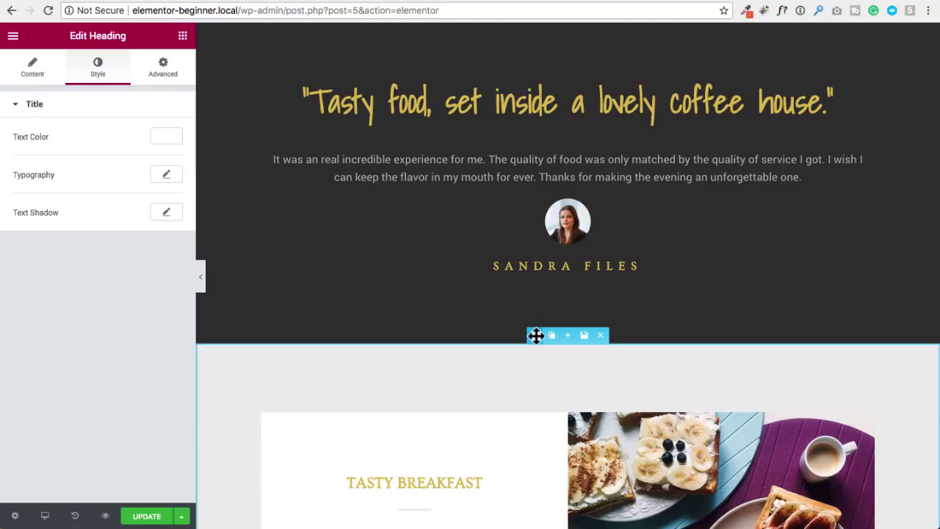
pyautogui.moveTo(536, 335); pyautogui.dragTo(531, 354)
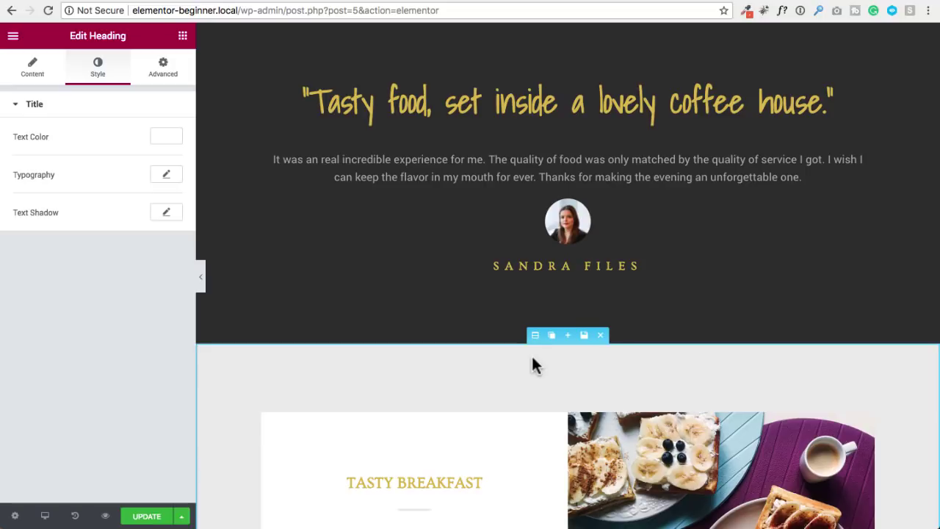
# Step: Delete the heading-and-video section and the FAQ section above the restaurant template
pyautogui.scroll(15, 531, 354)
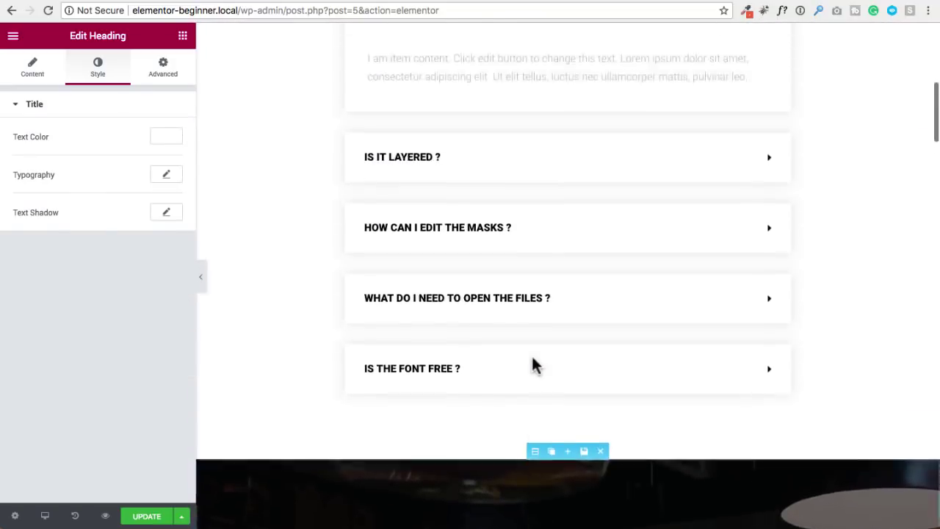
pyautogui.scroll(10, 533, 365)
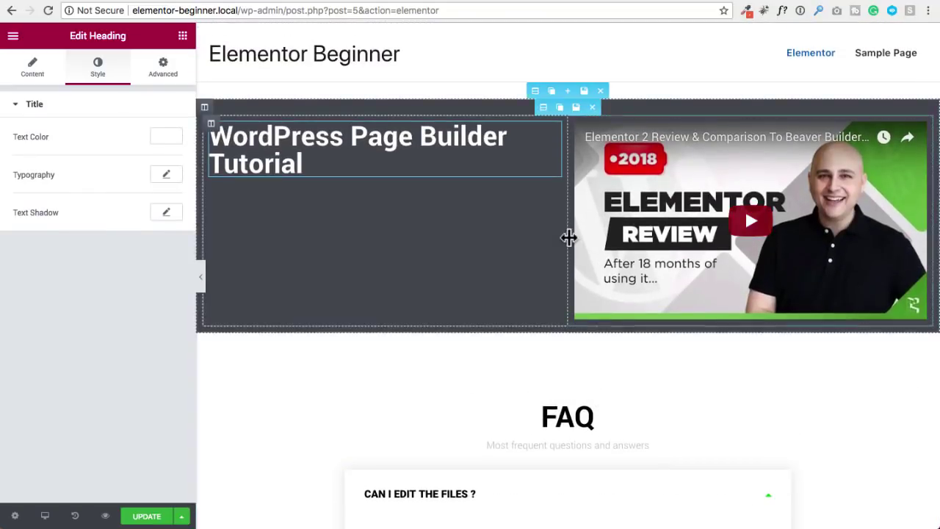
pyautogui.click(600, 91)
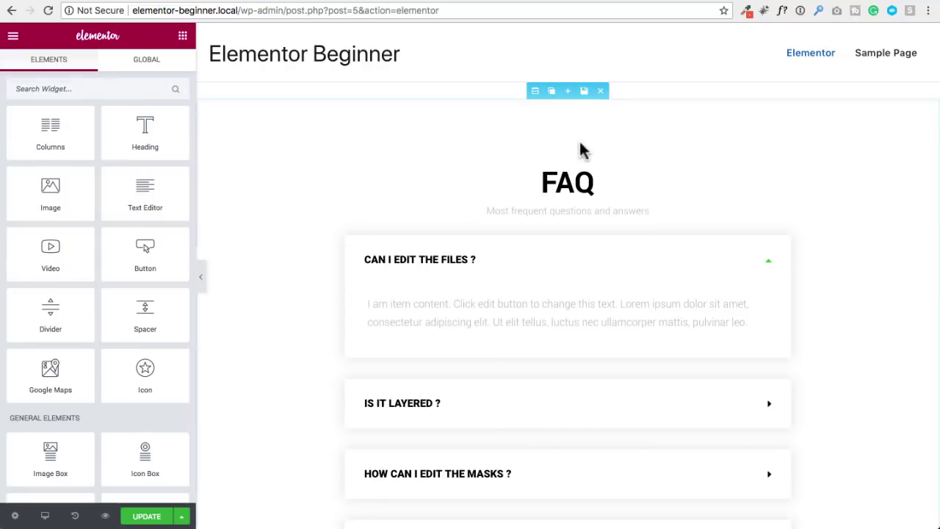
pyautogui.click(600, 91)
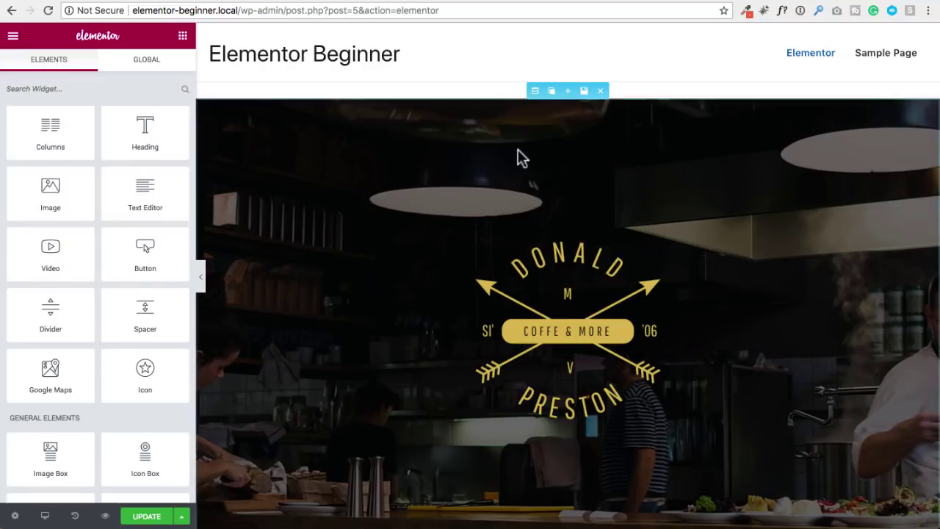
# Step: Update the page, preview the changes and look through the restaurant sections on the front end
pyautogui.click(147, 516)
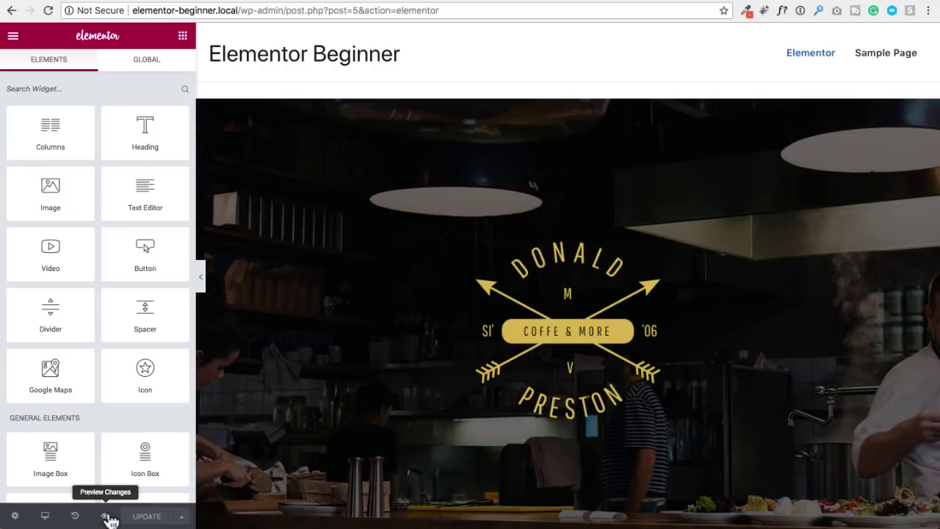
pyautogui.click(104, 516)
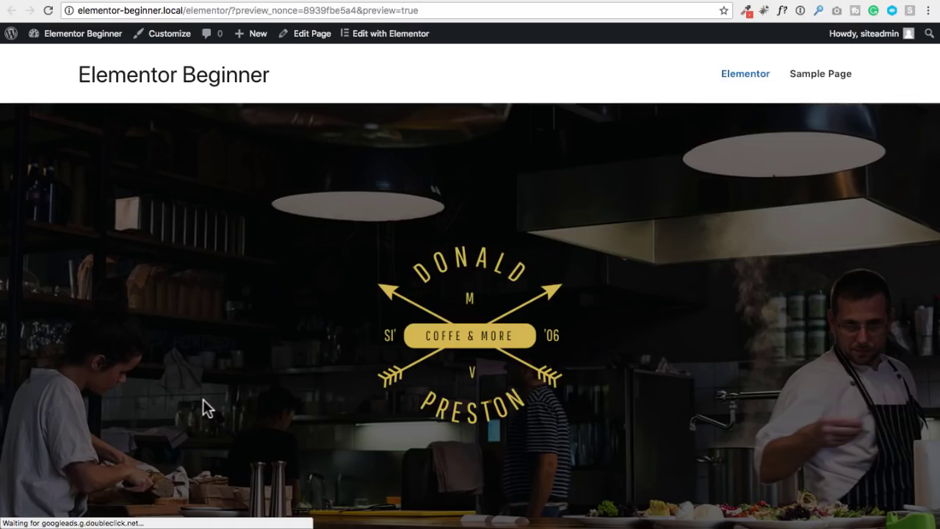
pyautogui.scroll(-3, 242, 349)
pyautogui.scroll(-5, 240, 347)
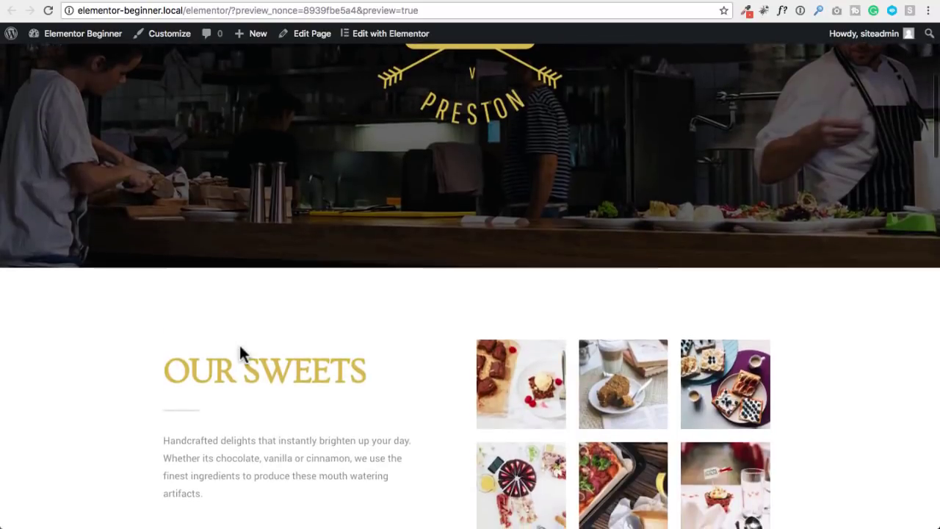
pyautogui.scroll(-8, 239, 345)
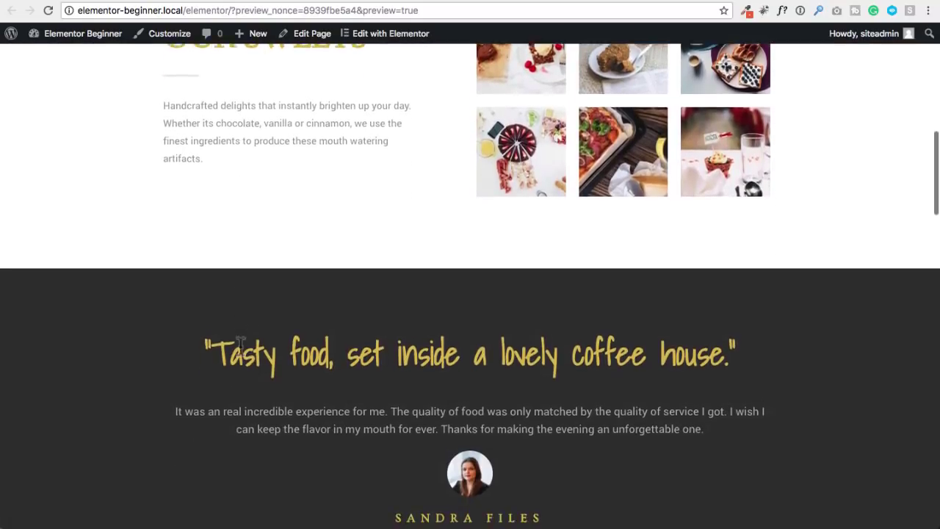
pyautogui.scroll(-6, 240, 345)
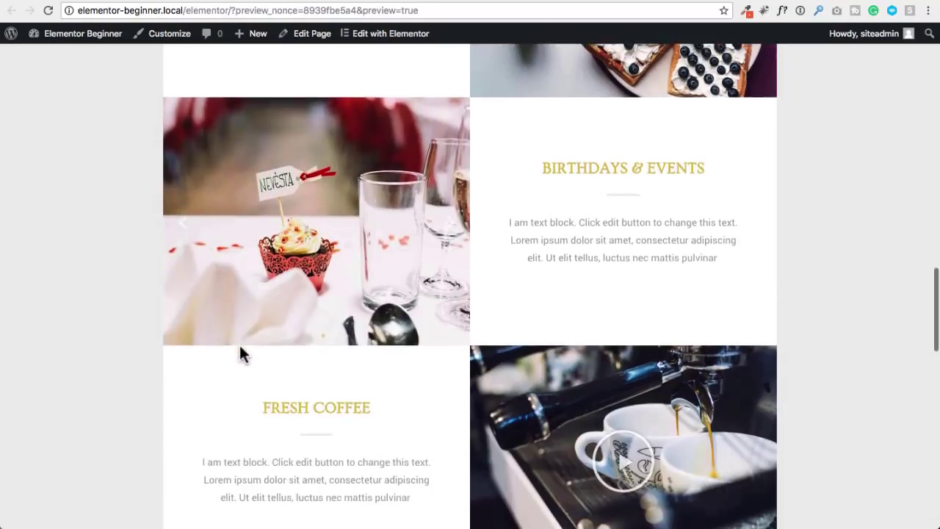